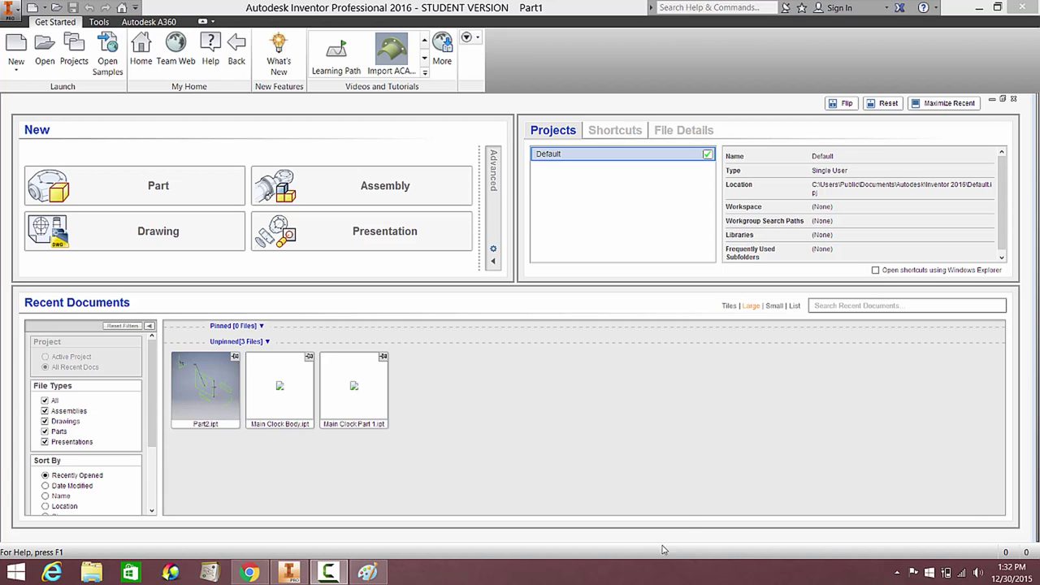
- Create a new part file, Part2, from the Get Started page
{"action": "left_click", "coordinate": [214, 209]}
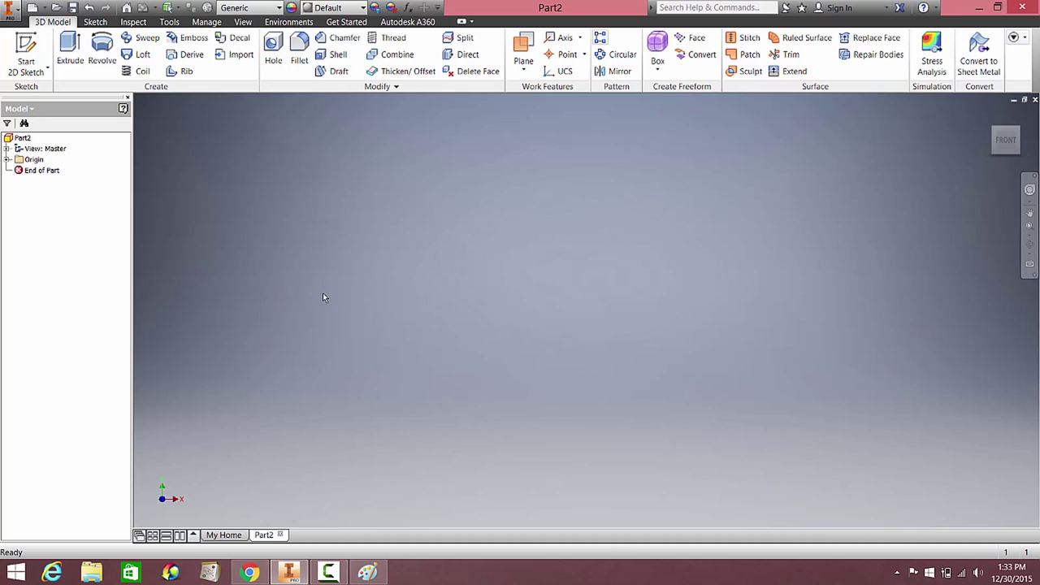
- With the thickest pencil, freehand a head outline with an eye and a small mark
{"action": "left_click", "coordinate": [367, 572]}
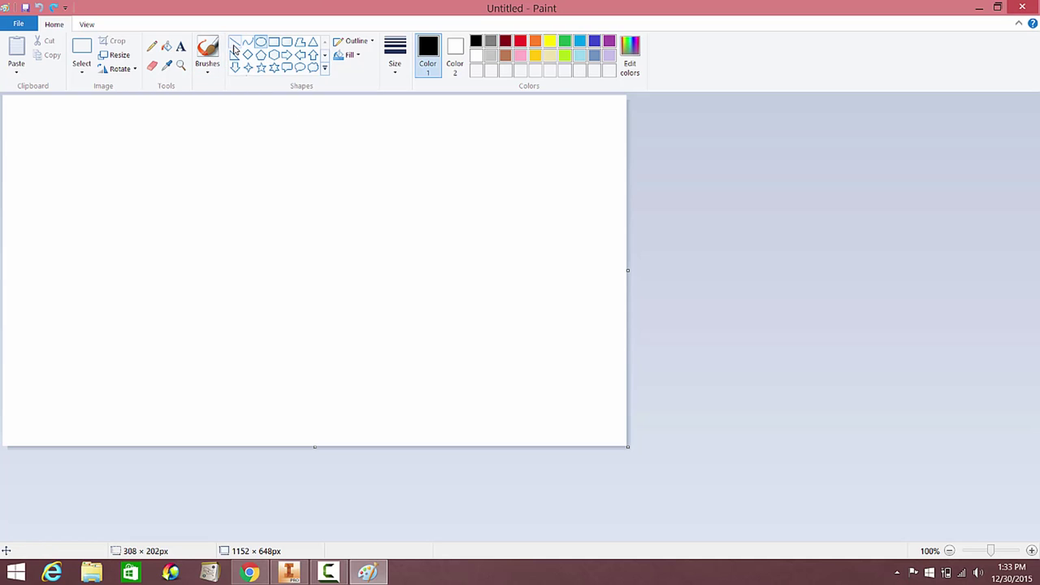
{"action": "left_click", "coordinate": [151, 46]}
{"action": "left_click", "coordinate": [403, 72]}
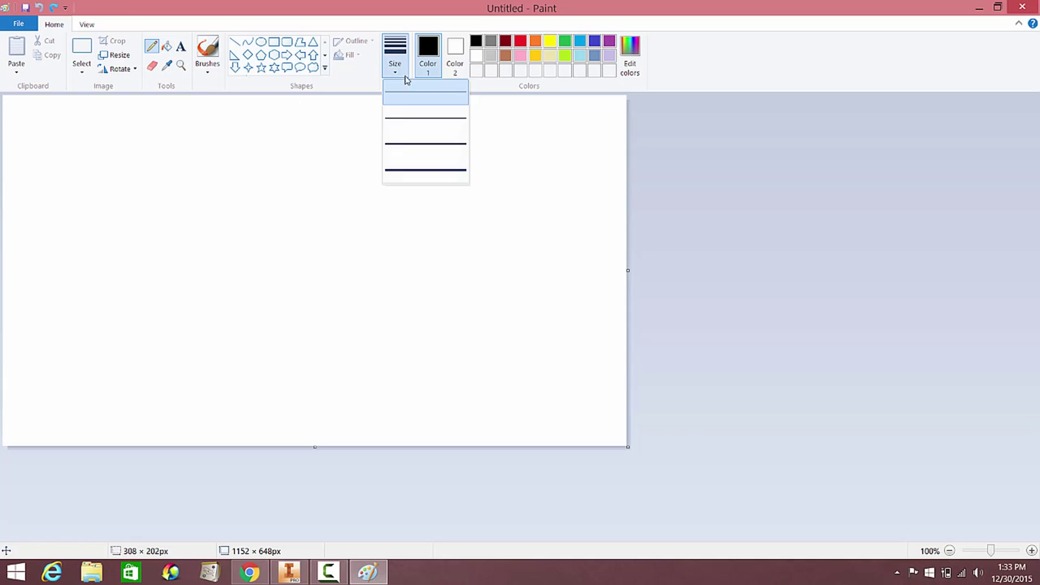
{"action": "left_click", "coordinate": [400, 170]}
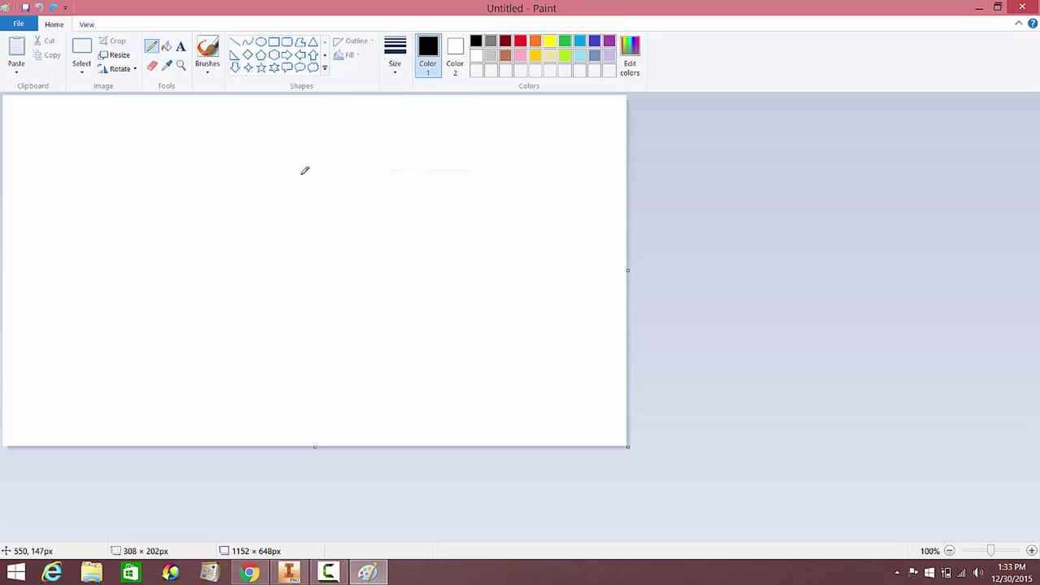
{"action": "mouse_move", "coordinate": [303, 173]}
{"action": "left_mouse_down"}
{"action": "mouse_move", "coordinate": [291, 162]}
{"action": "mouse_move", "coordinate": [250, 169]}
{"action": "mouse_move", "coordinate": [246, 203]}
{"action": "mouse_move", "coordinate": [258, 232]}
{"action": "mouse_move", "coordinate": [248, 289]}
{"action": "mouse_move", "coordinate": [291, 291]}
{"action": "left_mouse_up"}
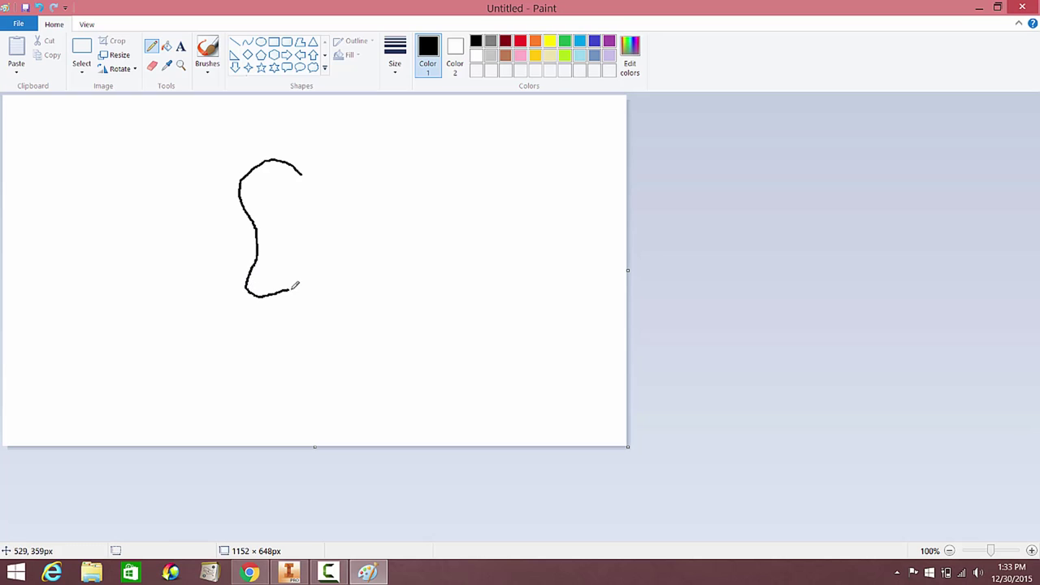
{"action": "mouse_move", "coordinate": [284, 184]}
{"action": "left_mouse_down"}
{"action": "mouse_move", "coordinate": [259, 188]}
{"action": "mouse_move", "coordinate": [252, 206]}
{"action": "mouse_move", "coordinate": [288, 181]}
{"action": "mouse_move", "coordinate": [281, 186]}
{"action": "left_mouse_up"}
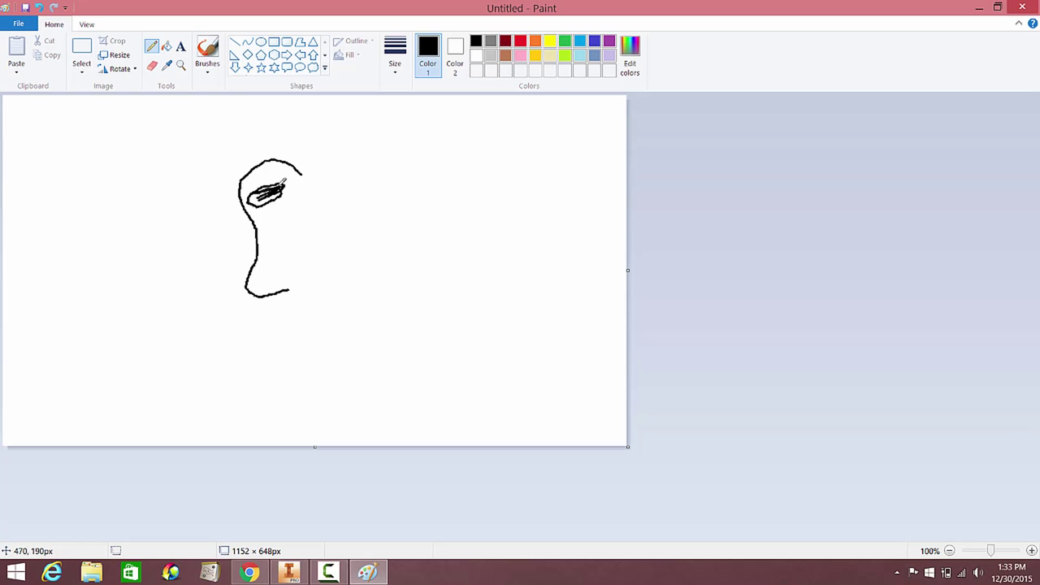
{"action": "mouse_move", "coordinate": [290, 227]}
{"action": "left_mouse_down"}
{"action": "mouse_move", "coordinate": [297, 219]}
{"action": "mouse_move", "coordinate": [275, 276]}
{"action": "mouse_move", "coordinate": [266, 241]}
{"action": "mouse_move", "coordinate": [275, 276]}
{"action": "left_mouse_up"}
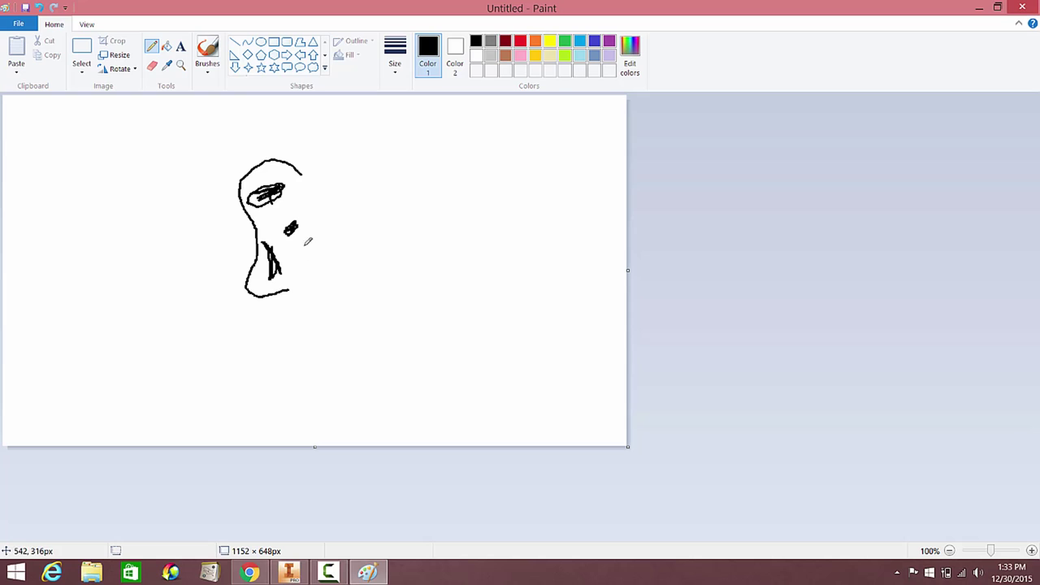
- Draw a slanted forehead line and a long sight line running far to the right
{"action": "left_click", "coordinate": [234, 42]}
{"action": "left_click_drag", "start_coordinate": [196, 258], "coordinate": [238, 182]}
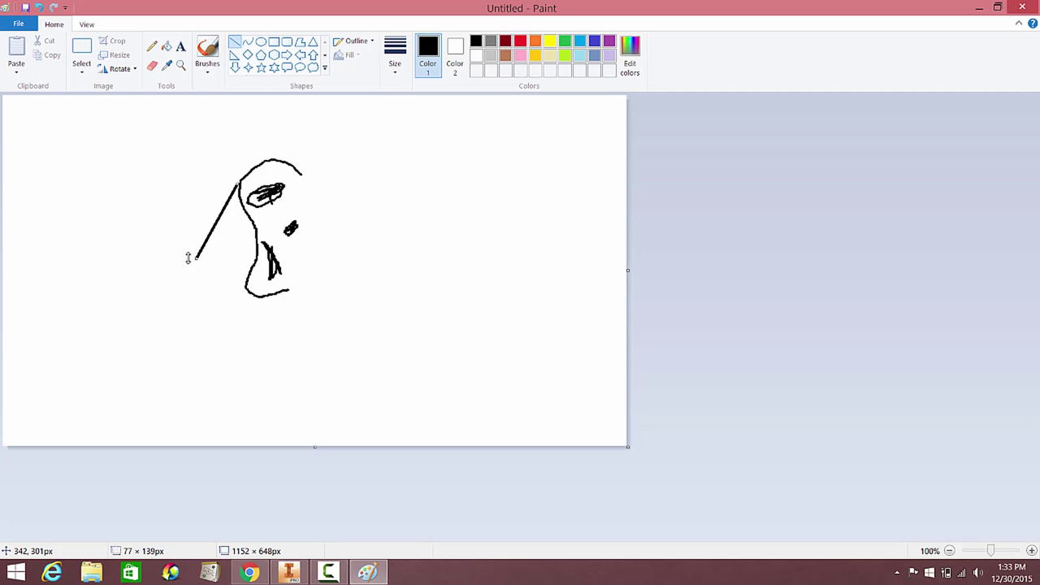
{"action": "left_click_drag", "start_coordinate": [192, 257], "coordinate": [214, 268]}
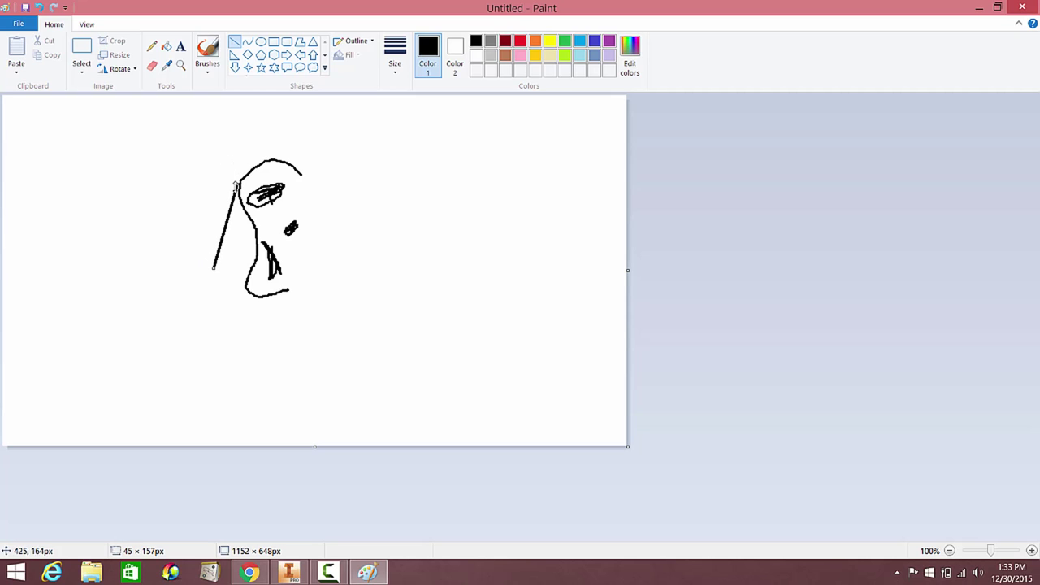
{"action": "left_click", "coordinate": [245, 180]}
{"action": "left_click_drag", "start_coordinate": [235, 186], "coordinate": [290, 181]}
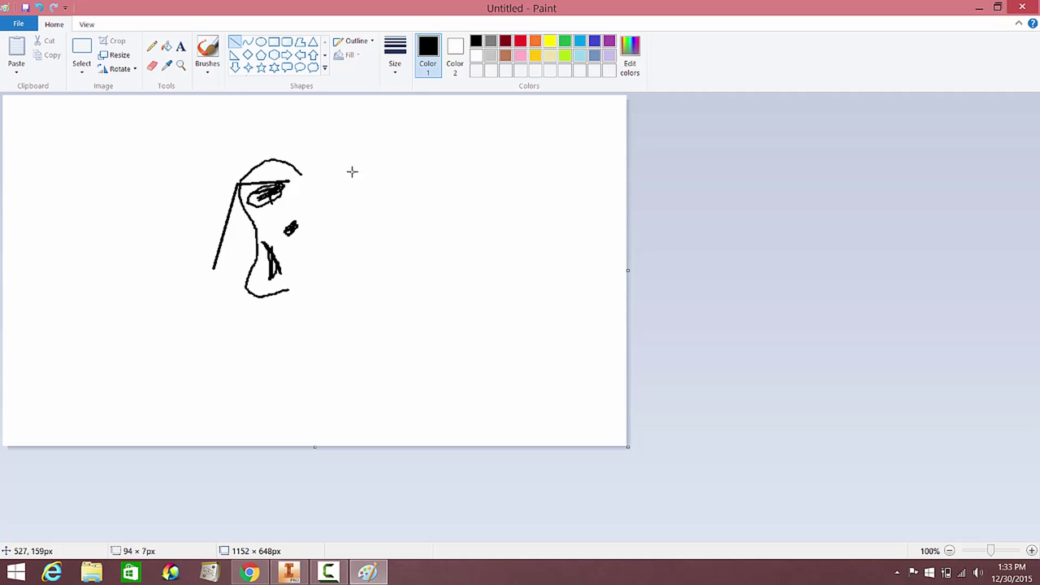
{"action": "left_click_drag", "start_coordinate": [351, 171], "coordinate": [493, 150]}
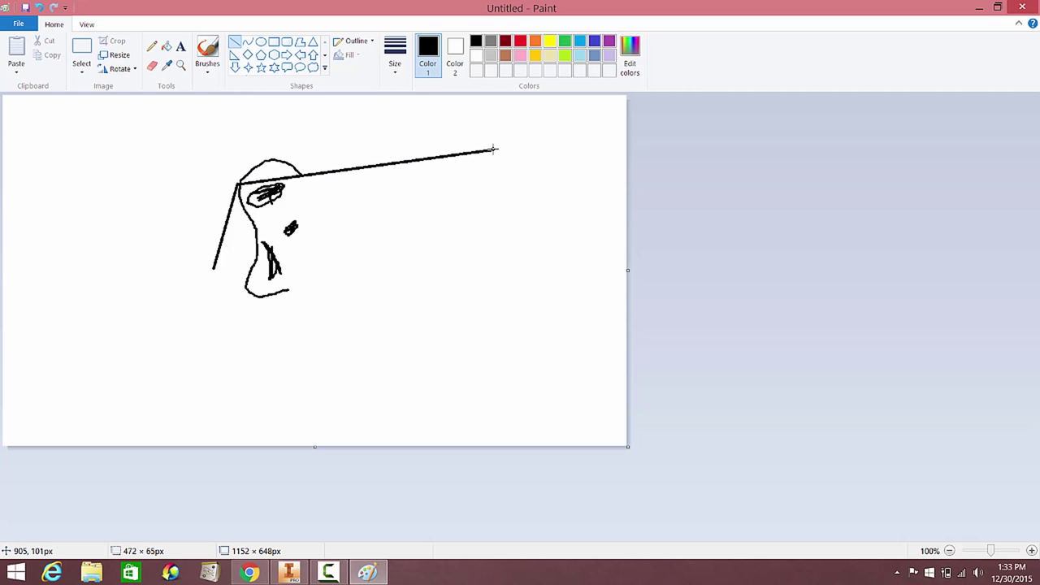
- Add an ear oval, a dot and a tall bar at the line's end, plus a short reference line above the head
{"action": "left_click", "coordinate": [261, 42]}
{"action": "left_click_drag", "start_coordinate": [452, 130], "coordinate": [481, 196]}
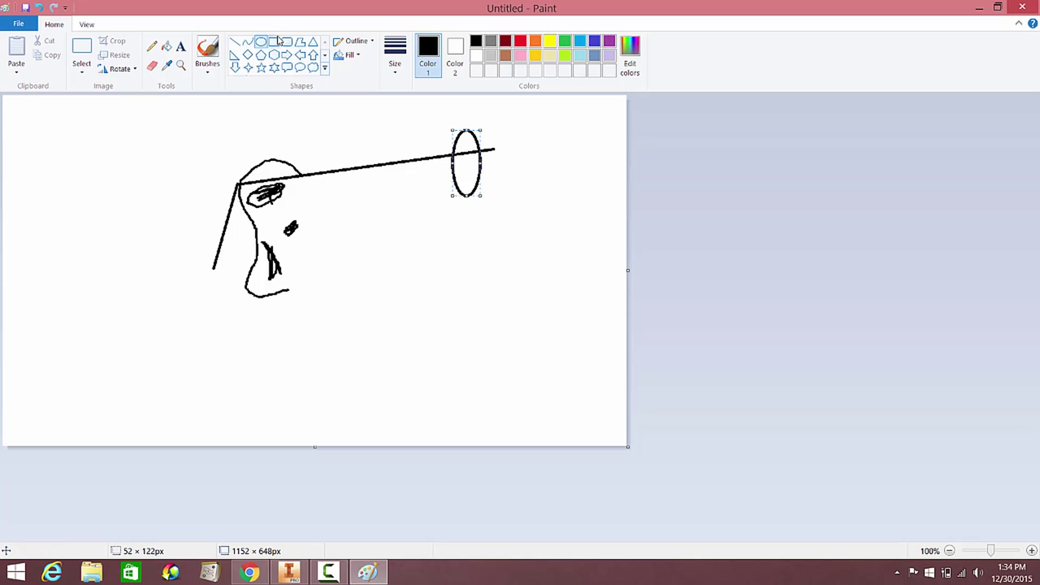
{"action": "left_click", "coordinate": [516, 127]}
{"action": "left_click_drag", "start_coordinate": [495, 125], "coordinate": [497, 227]}
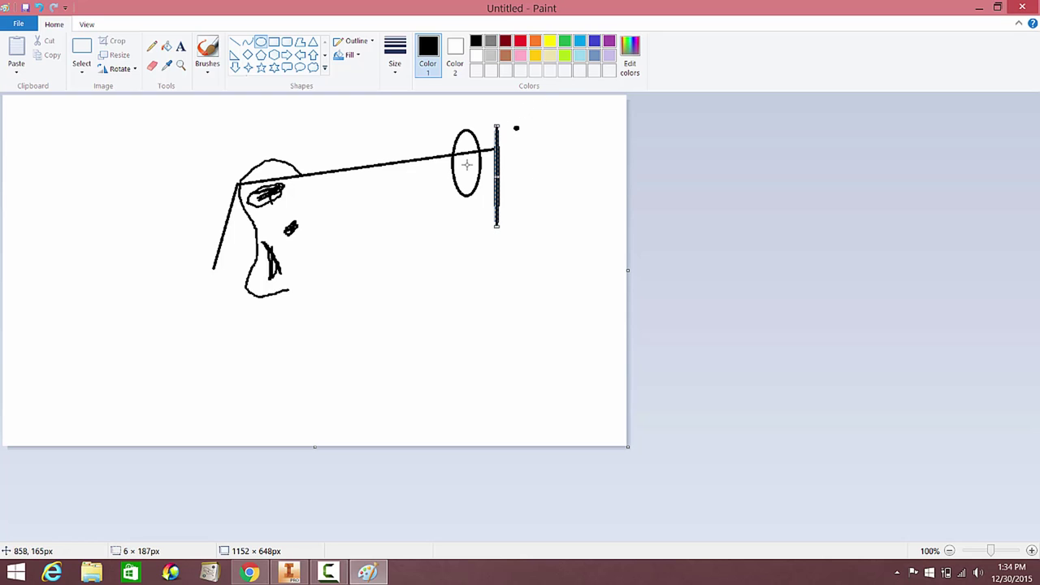
{"action": "left_click", "coordinate": [234, 45]}
{"action": "left_click_drag", "start_coordinate": [237, 148], "coordinate": [196, 147]}
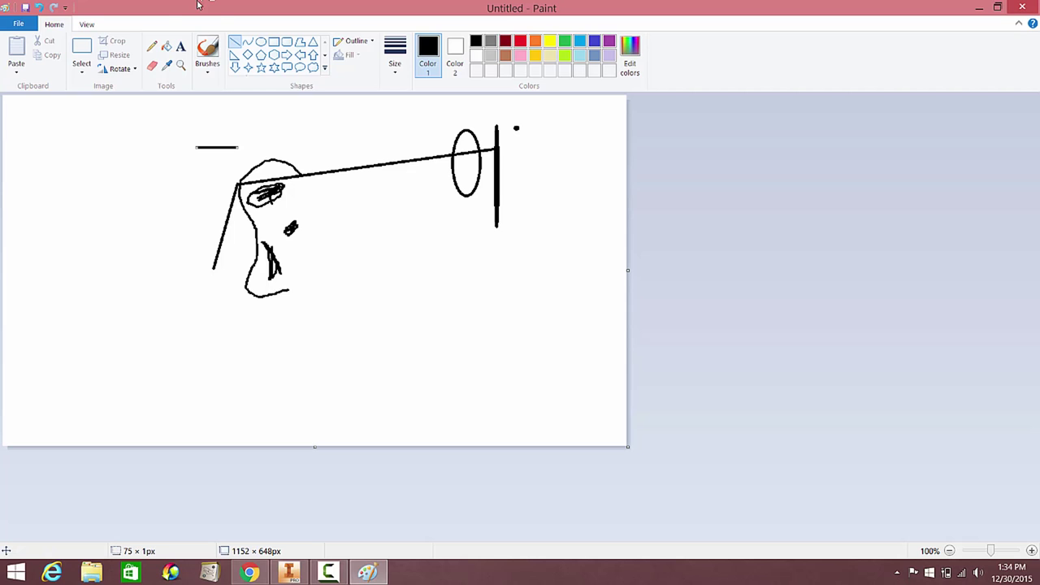
- Label the short reference line '1.2 inches'
{"action": "left_click", "coordinate": [180, 46]}
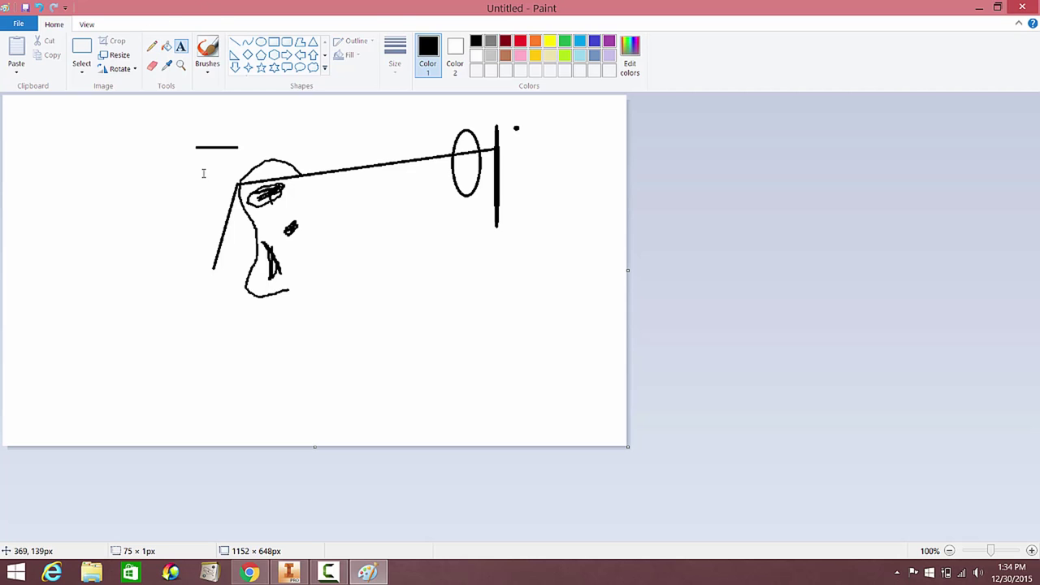
{"action": "left_click", "coordinate": [208, 123]}
{"action": "type", "text": "1.2 "}
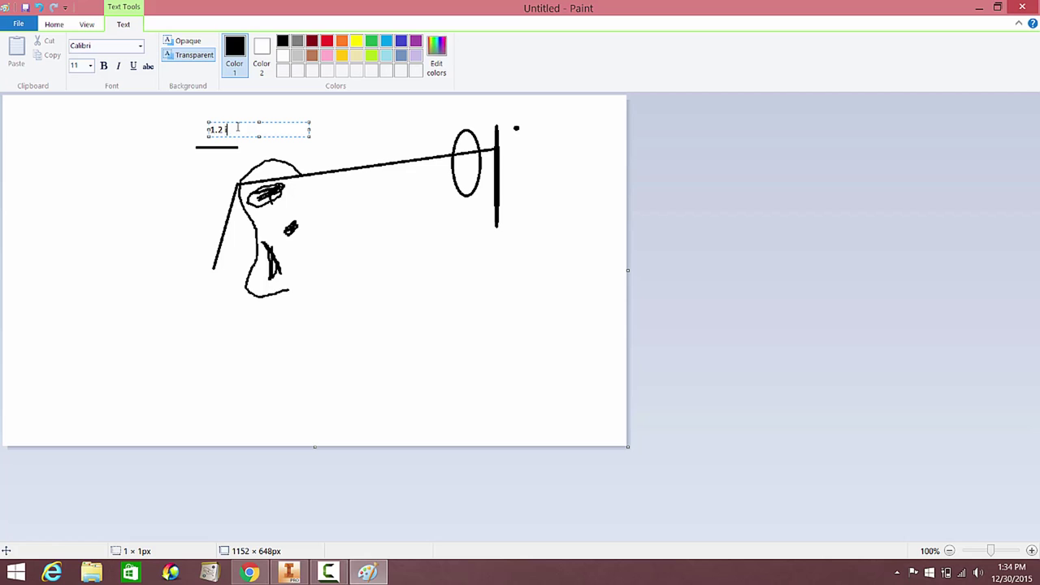
{"action": "type", "text": "inches"}
{"action": "left_click_drag", "start_coordinate": [233, 122], "coordinate": [217, 126]}
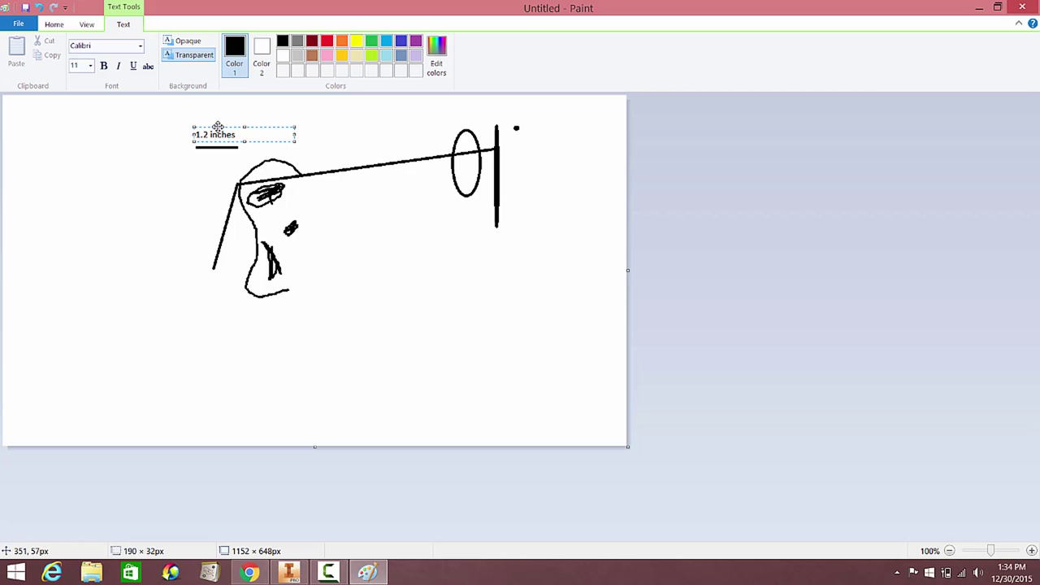
{"action": "left_click", "coordinate": [226, 111]}
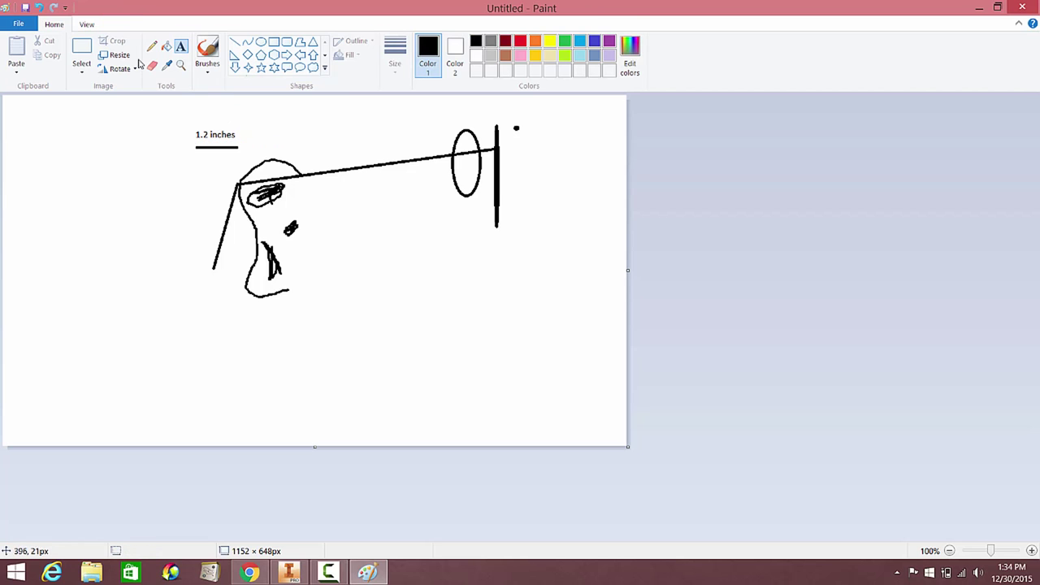
- Draw a long horizontal line across the top and label it '4.2 inches'
{"action": "left_click", "coordinate": [237, 43]}
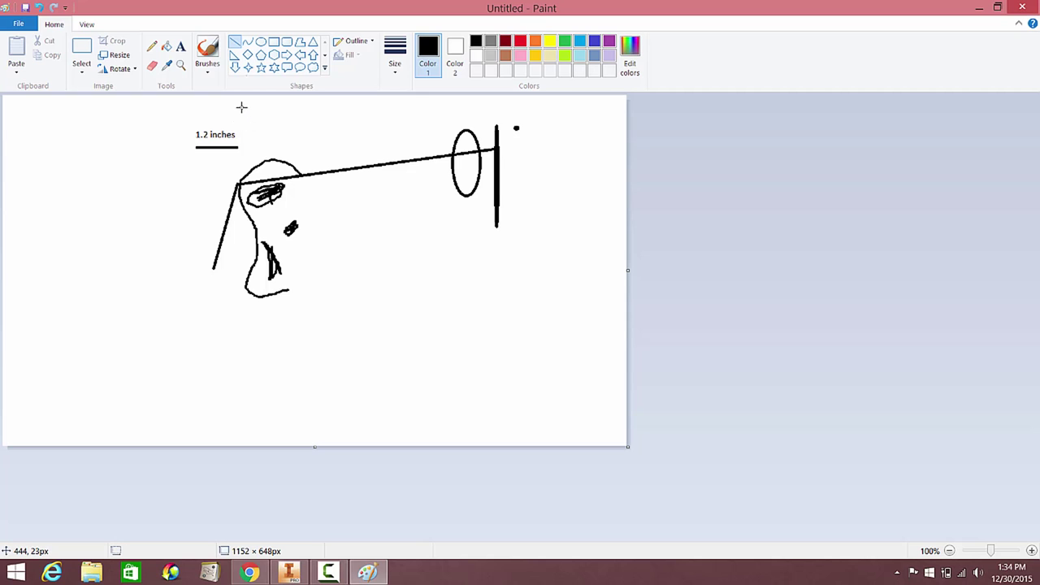
{"action": "left_click_drag", "start_coordinate": [240, 111], "coordinate": [499, 112]}
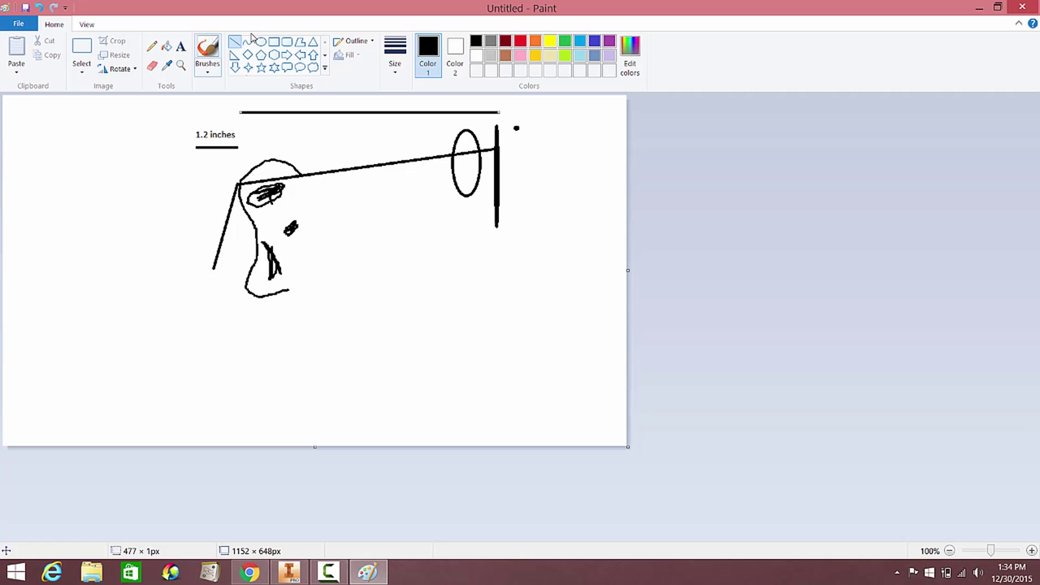
{"action": "left_click", "coordinate": [180, 45]}
{"action": "left_click", "coordinate": [346, 96]}
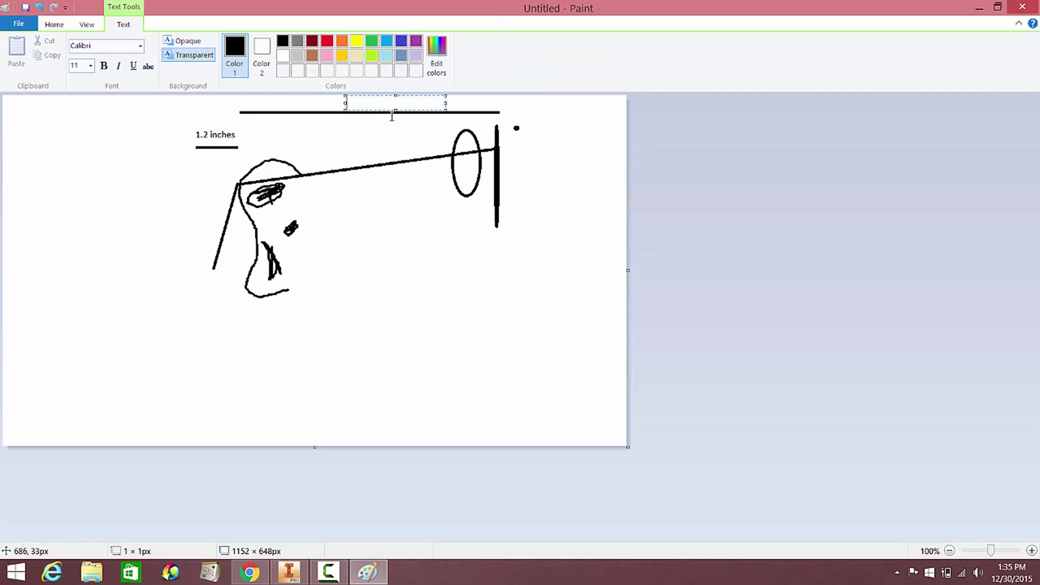
{"action": "type", "text": "4.2 inches"}
{"action": "left_click", "coordinate": [341, 184]}
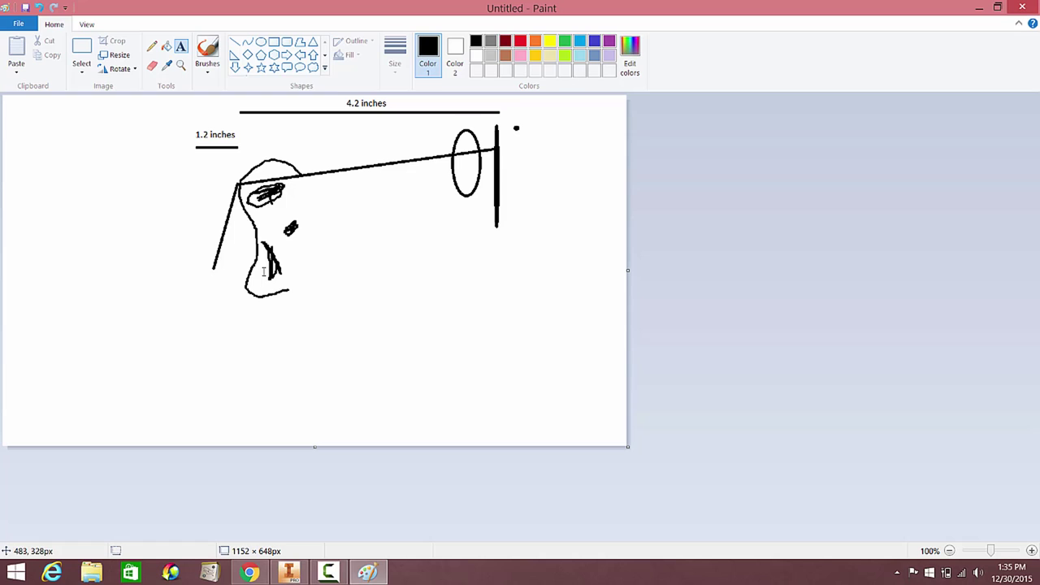
- Draw two equal circles side by side below the head sketch
{"action": "left_click", "coordinate": [261, 42]}
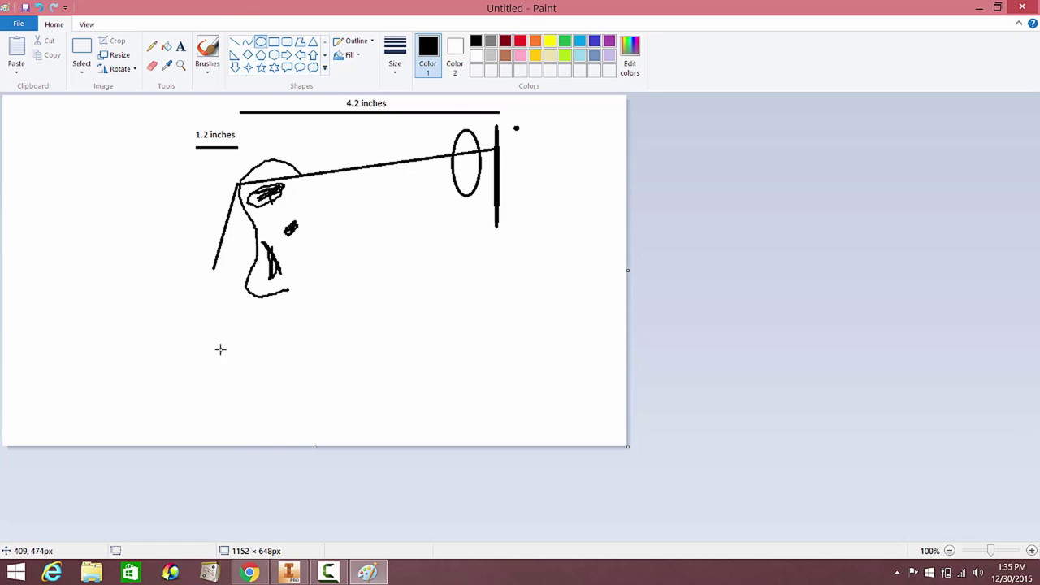
{"action": "mouse_move", "coordinate": [220, 348]}
{"action": "left_mouse_down"}
{"action": "mouse_move", "coordinate": [310, 395]}
{"action": "mouse_move", "coordinate": [276, 409]}
{"action": "left_mouse_up"}
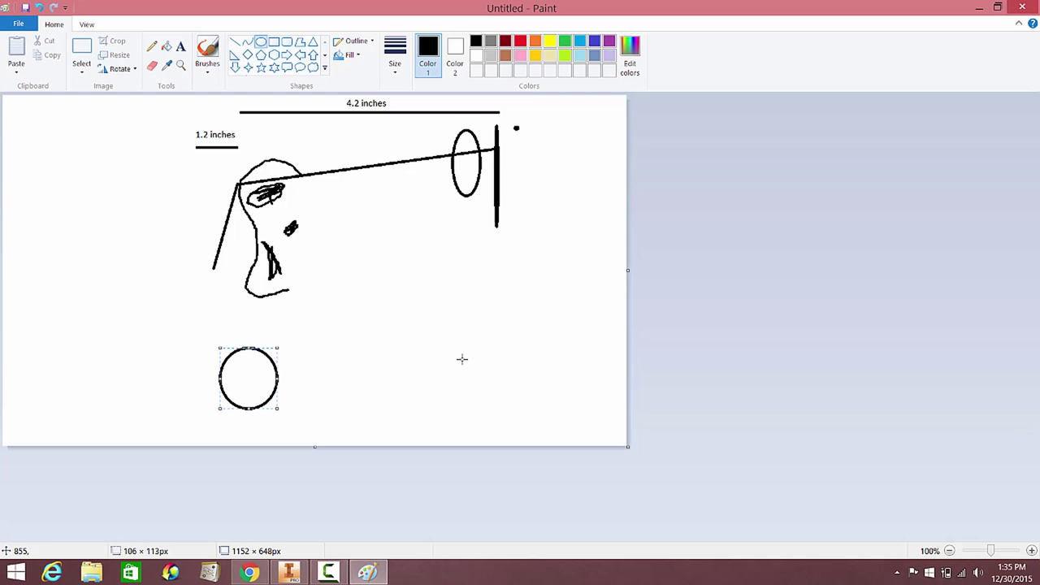
{"action": "left_click", "coordinate": [471, 364]}
{"action": "mouse_move", "coordinate": [453, 356]}
{"action": "left_mouse_down"}
{"action": "mouse_move", "coordinate": [518, 417]}
{"action": "mouse_move", "coordinate": [435, 395]}
{"action": "left_mouse_up"}
{"action": "left_click", "coordinate": [312, 410]}
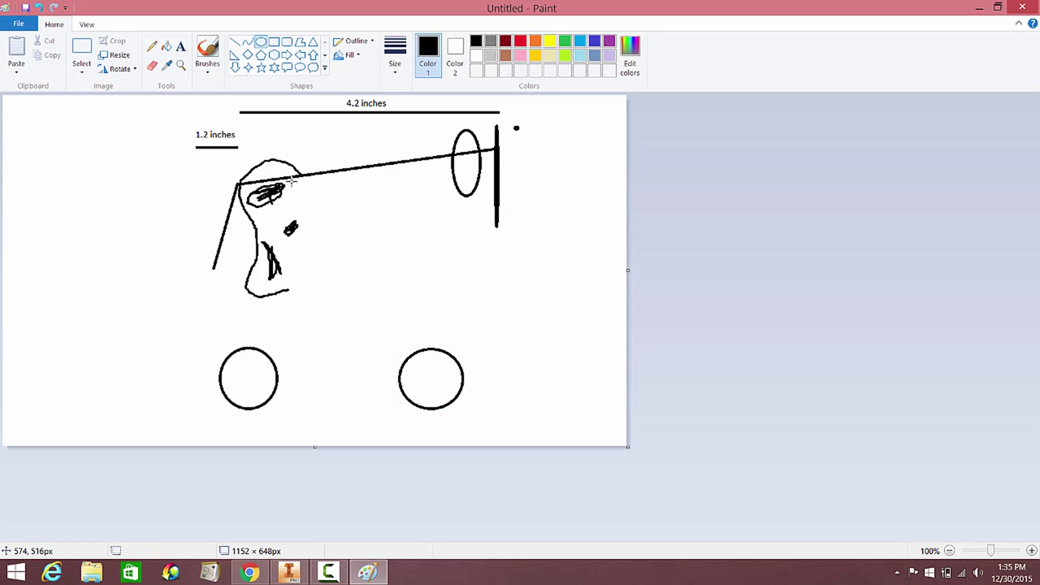
- Pencil a curved arch between and beneath the circles, redrawing it once
{"action": "left_click", "coordinate": [152, 46]}
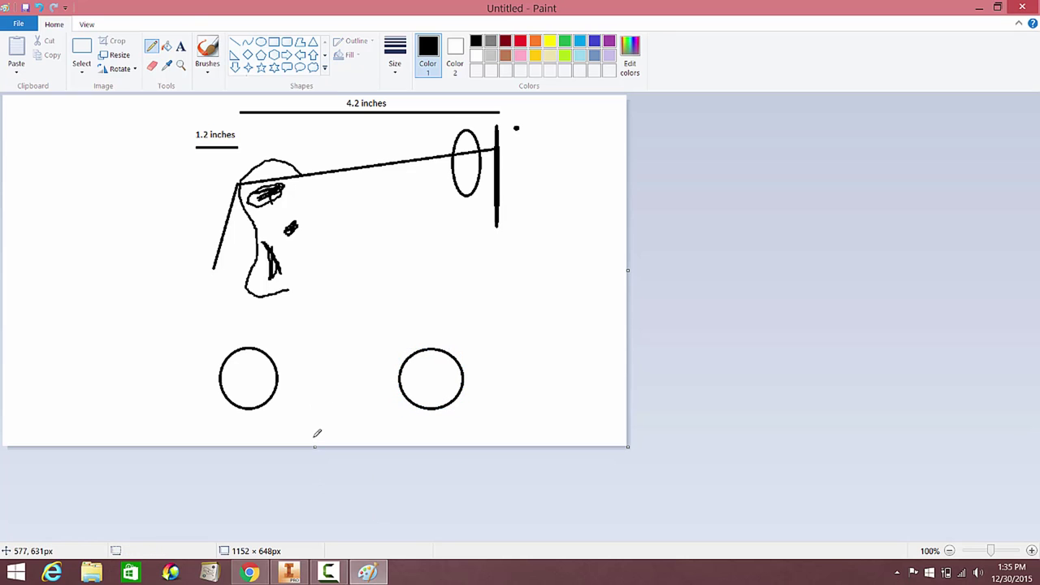
{"action": "mouse_move", "coordinate": [307, 437]}
{"action": "left_mouse_down"}
{"action": "mouse_move", "coordinate": [319, 422]}
{"action": "mouse_move", "coordinate": [399, 424]}
{"action": "mouse_move", "coordinate": [400, 444]}
{"action": "left_mouse_up"}
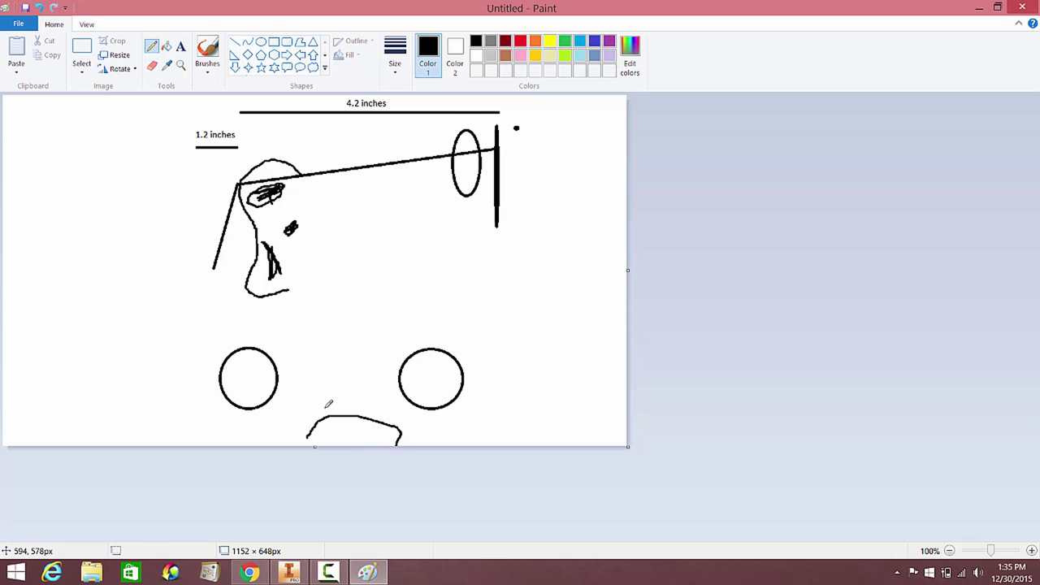
{"action": "key", "text": "ctrl+z"}
{"action": "mouse_move", "coordinate": [314, 424]}
{"action": "left_mouse_down"}
{"action": "mouse_move", "coordinate": [340, 411]}
{"action": "mouse_move", "coordinate": [382, 439]}
{"action": "left_mouse_up"}
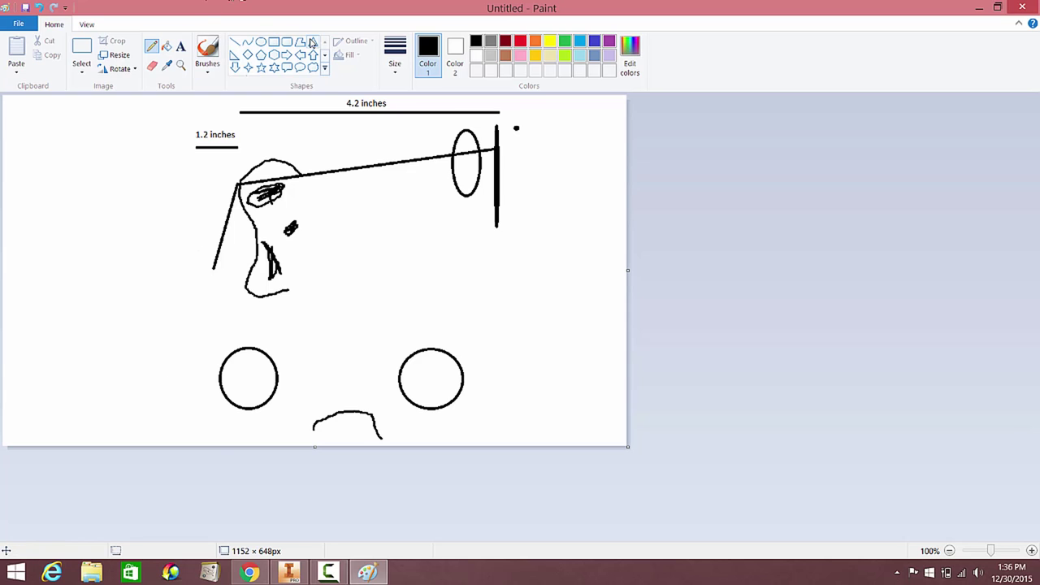
- Draw a small rectangle to the left of the left circle
{"action": "left_click", "coordinate": [274, 42]}
{"action": "left_click", "coordinate": [235, 42]}
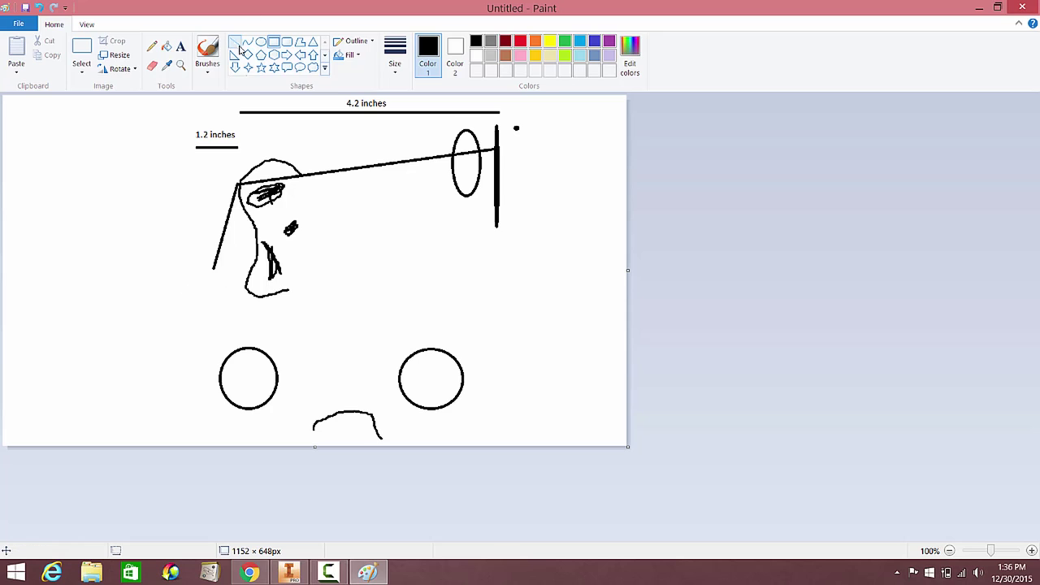
{"action": "left_click_drag", "start_coordinate": [204, 339], "coordinate": [204, 356]}
{"action": "key", "text": "ctrl+z"}
{"action": "left_click", "coordinate": [274, 41]}
{"action": "left_click_drag", "start_coordinate": [189, 339], "coordinate": [202, 368]}
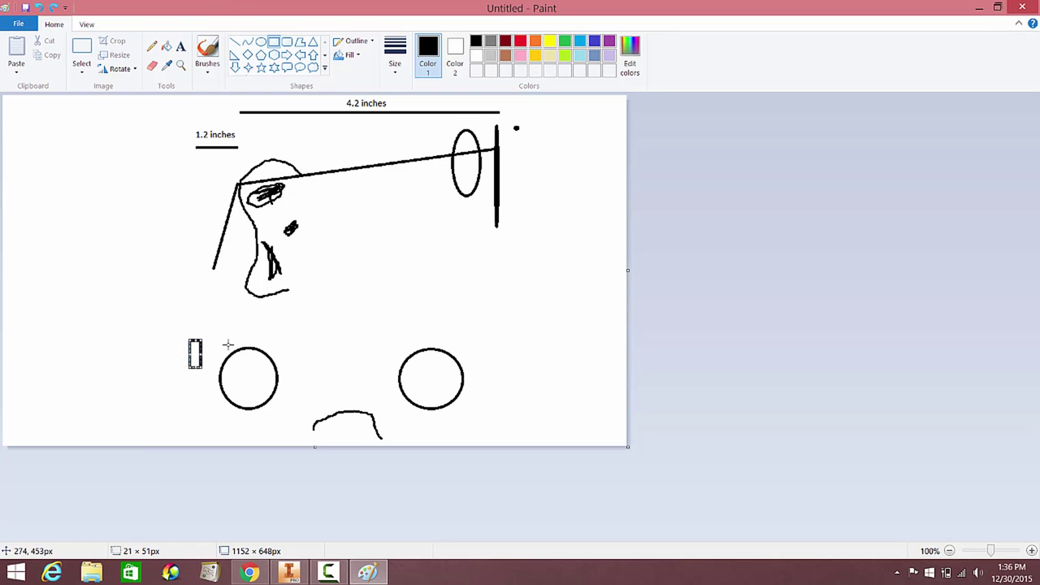
- Draw a long top line from the rectangle and two vertical lines rising to it
{"action": "left_click", "coordinate": [235, 41]}
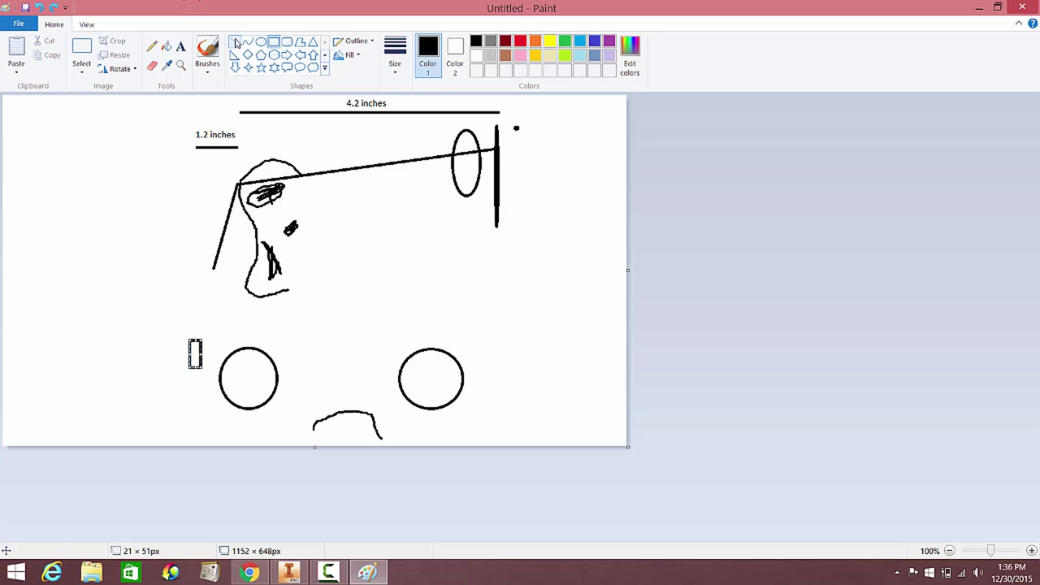
{"action": "left_click_drag", "start_coordinate": [202, 336], "coordinate": [332, 336]}
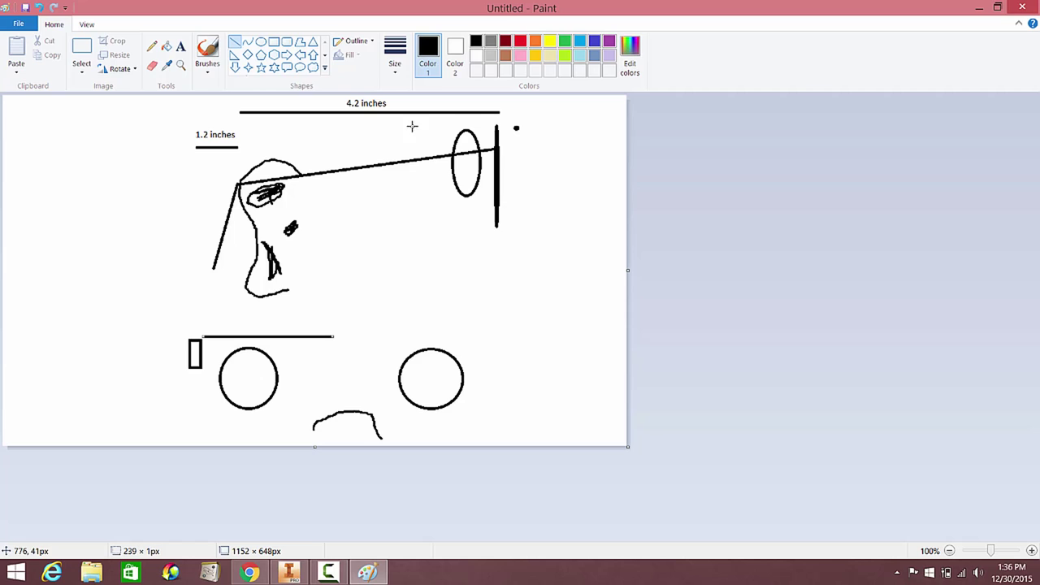
{"action": "left_click", "coordinate": [334, 360]}
{"action": "left_click_drag", "start_coordinate": [307, 337], "coordinate": [307, 370]}
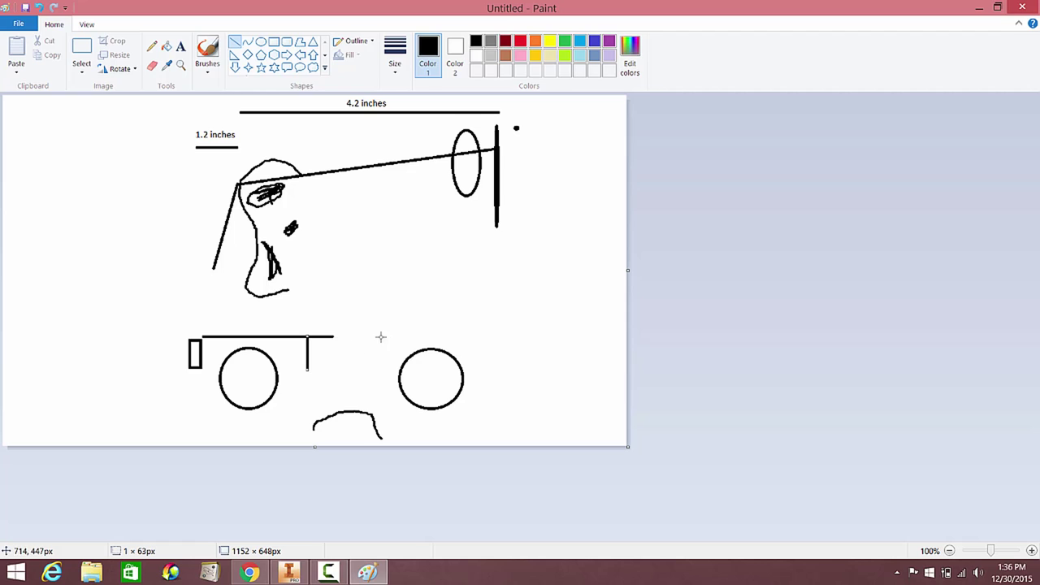
{"action": "left_click", "coordinate": [347, 337]}
{"action": "mouse_move", "coordinate": [332, 336]}
{"action": "left_mouse_down"}
{"action": "mouse_move", "coordinate": [499, 336]}
{"action": "mouse_move", "coordinate": [485, 336]}
{"action": "left_mouse_up"}
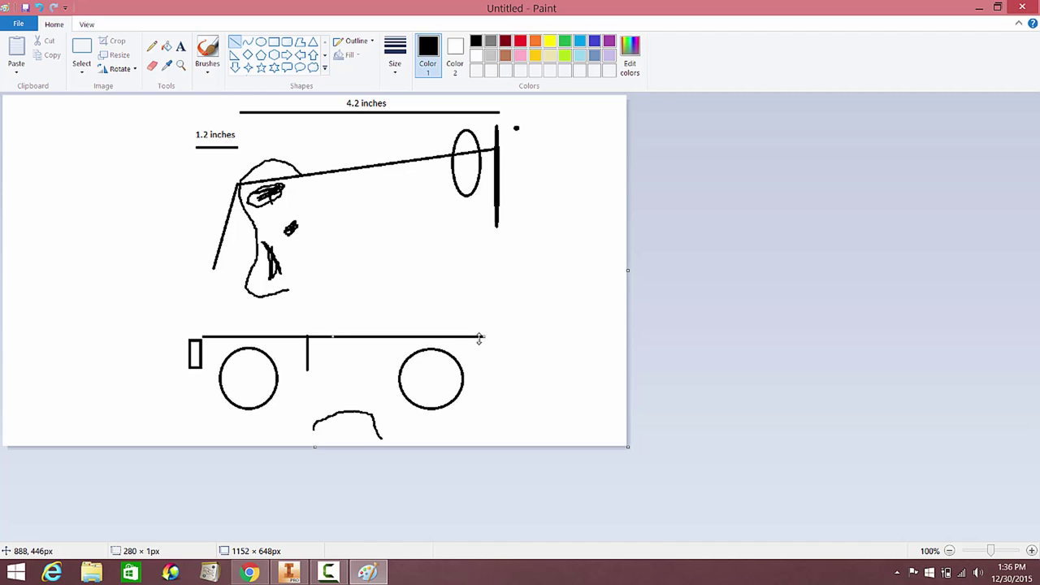
{"action": "left_click_drag", "start_coordinate": [371, 368], "coordinate": [371, 335]}
- Label the top line '6.4 inches' and add a '1.4' label between the vertical lines
{"action": "left_click", "coordinate": [181, 46]}
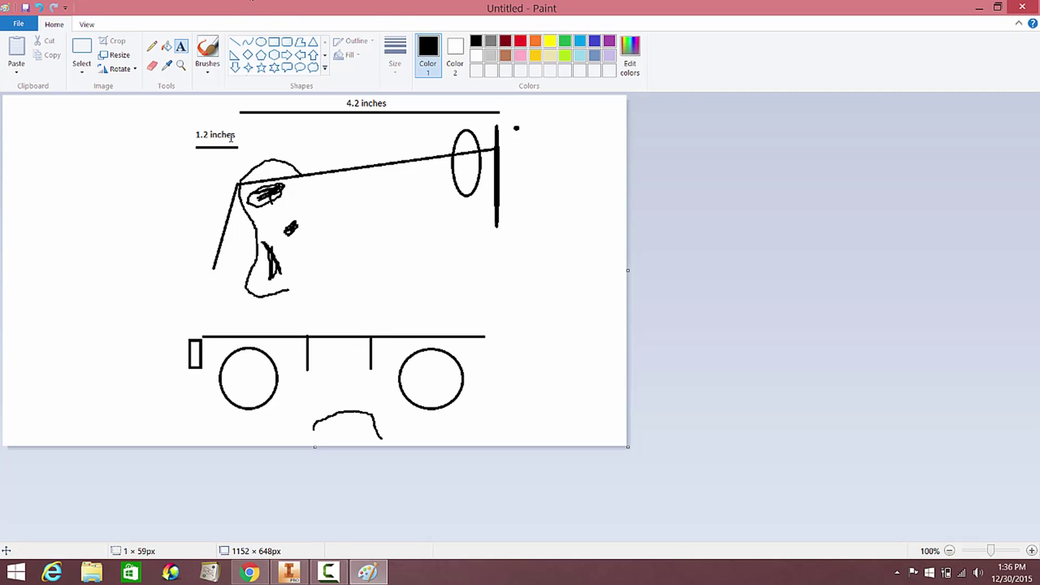
{"action": "left_click", "coordinate": [315, 313]}
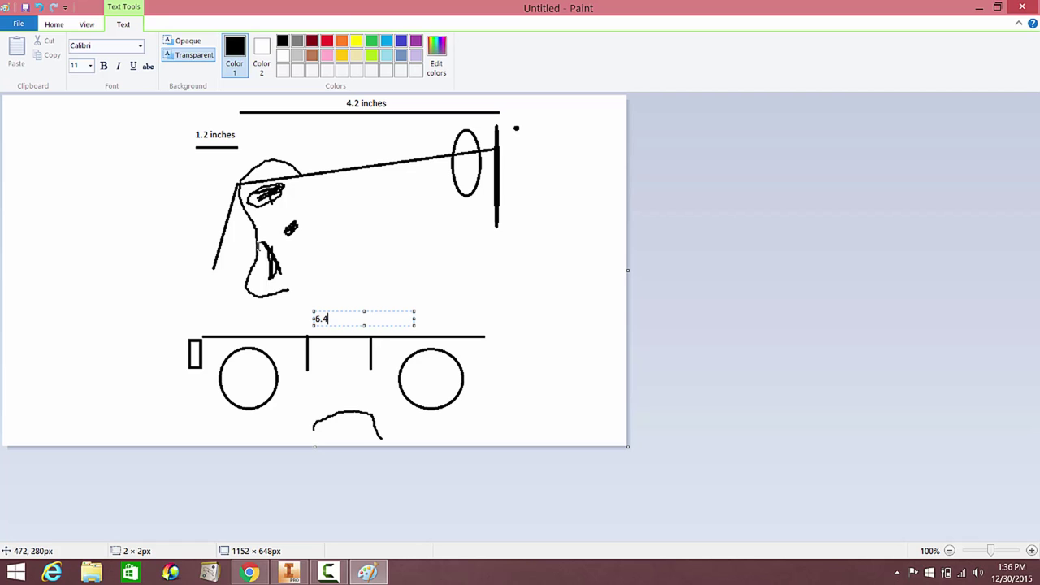
{"action": "type", "text": "6.4 inches"}
{"action": "left_click_drag", "start_coordinate": [346, 311], "coordinate": [356, 311]}
{"action": "left_click", "coordinate": [320, 350]}
{"action": "left_click", "coordinate": [320, 348]}
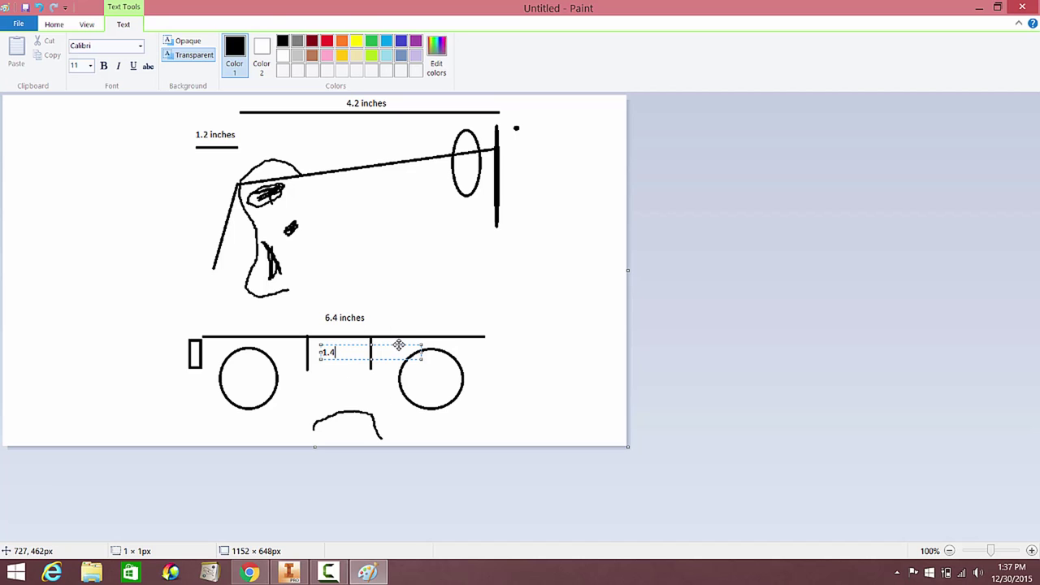
{"action": "left_click_drag", "start_coordinate": [399, 345], "coordinate": [403, 346]}
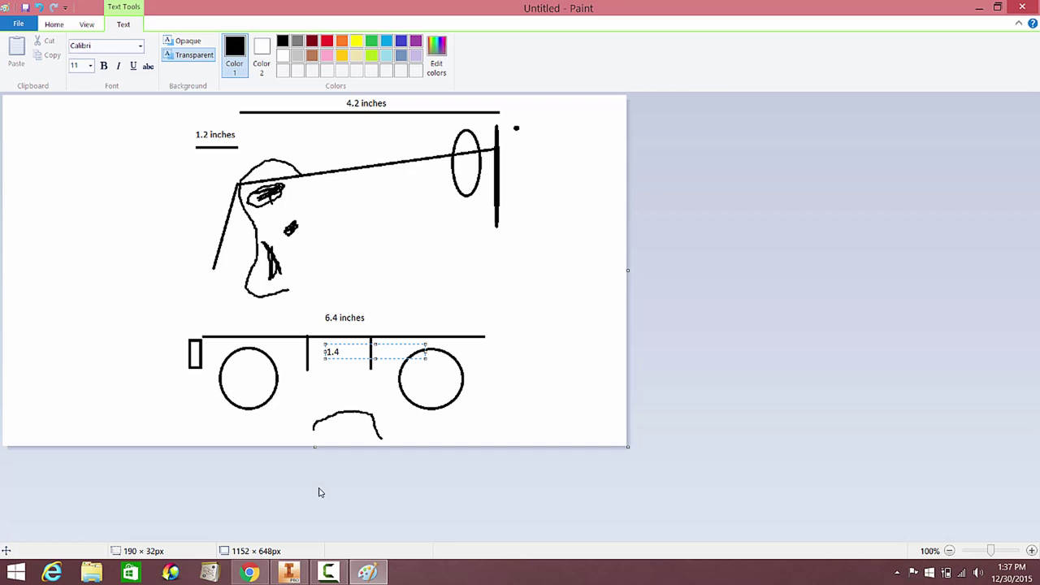
- On the XY Plane, draw one horizontal line of length 5.4 and finish Sketch1
{"action": "left_click", "coordinate": [290, 575]}
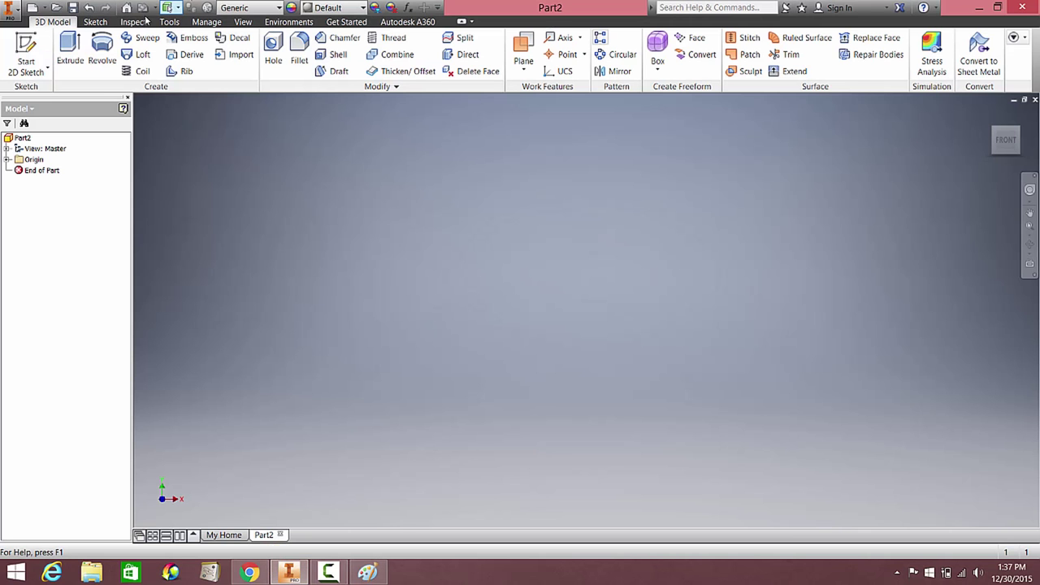
{"action": "left_click", "coordinate": [35, 43]}
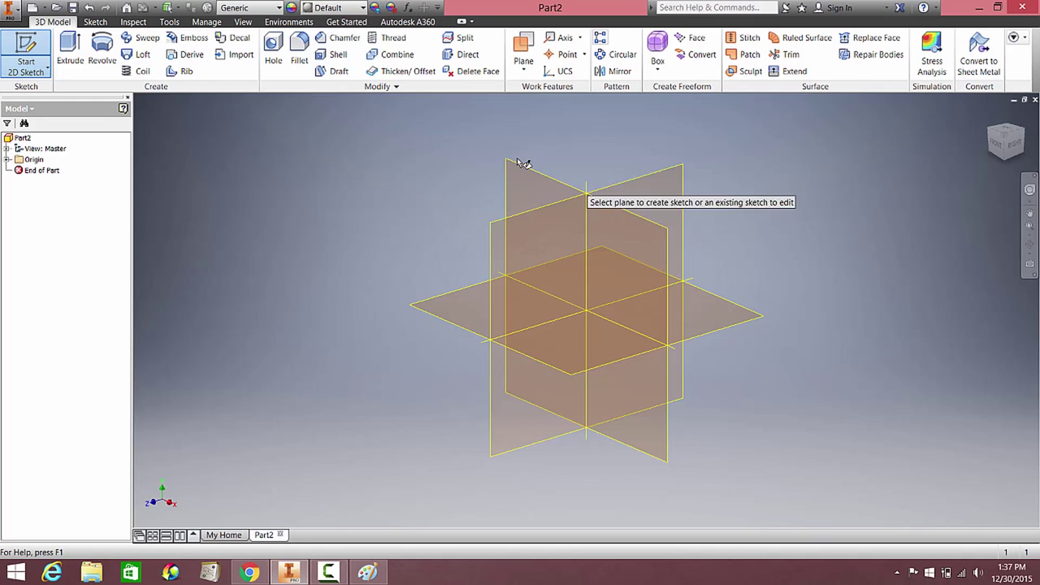
{"action": "left_click", "coordinate": [674, 246]}
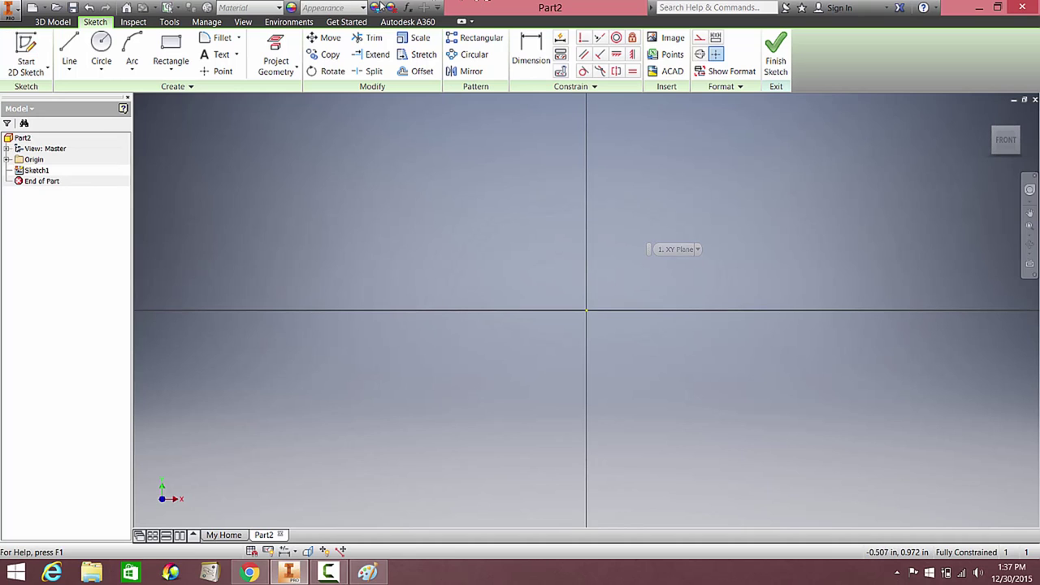
{"action": "left_click", "coordinate": [81, 60]}
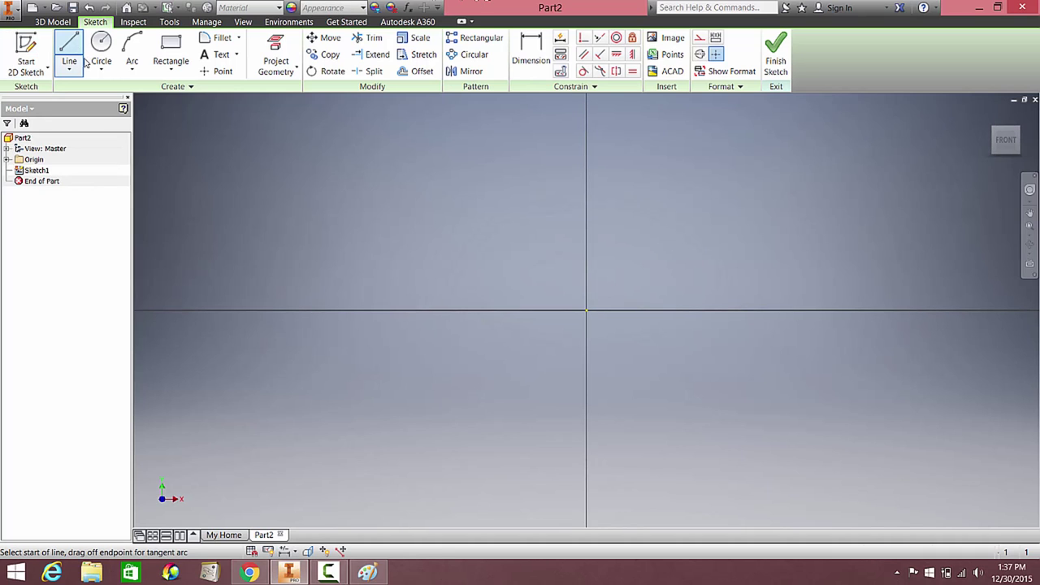
{"action": "left_click", "coordinate": [302, 147]}
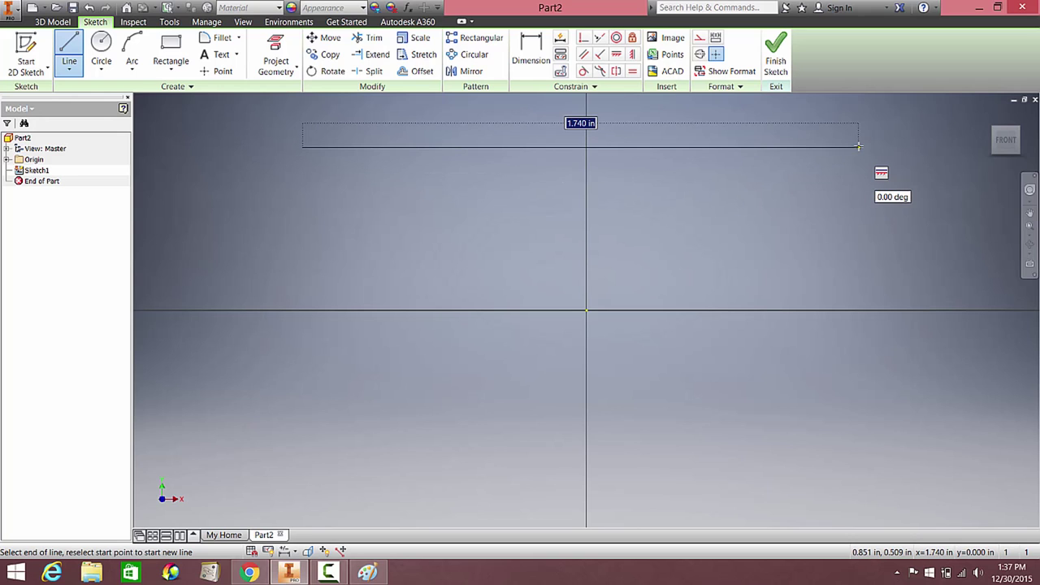
{"action": "type", "text": "5.4"}
{"action": "key", "text": "Return"}
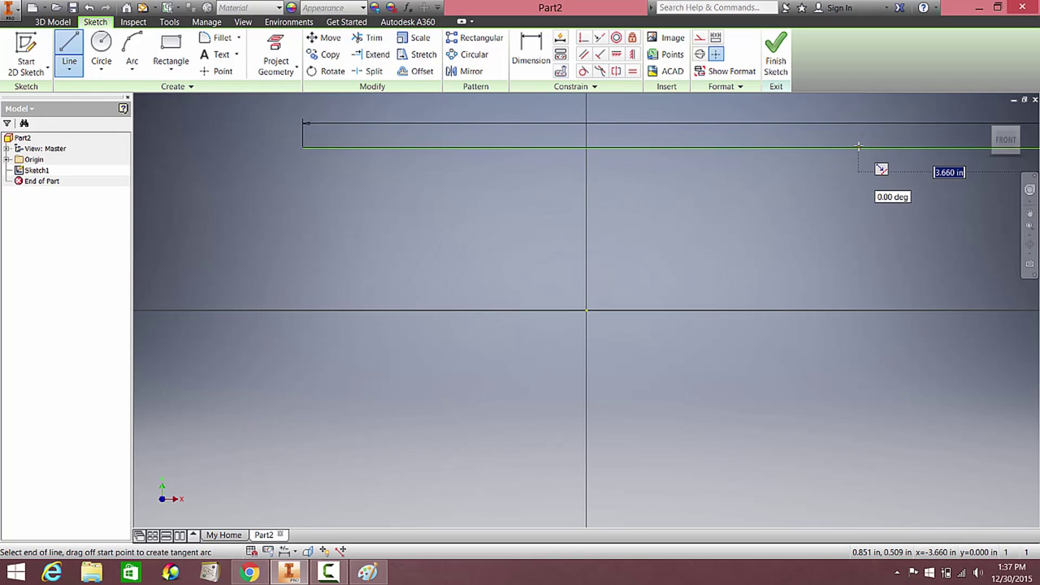
{"action": "scroll", "coordinate": [756, 228], "scroll_direction": "down", "scroll_amount": 10}
{"action": "scroll", "coordinate": [833, 236], "scroll_direction": "up", "scroll_amount": 8}
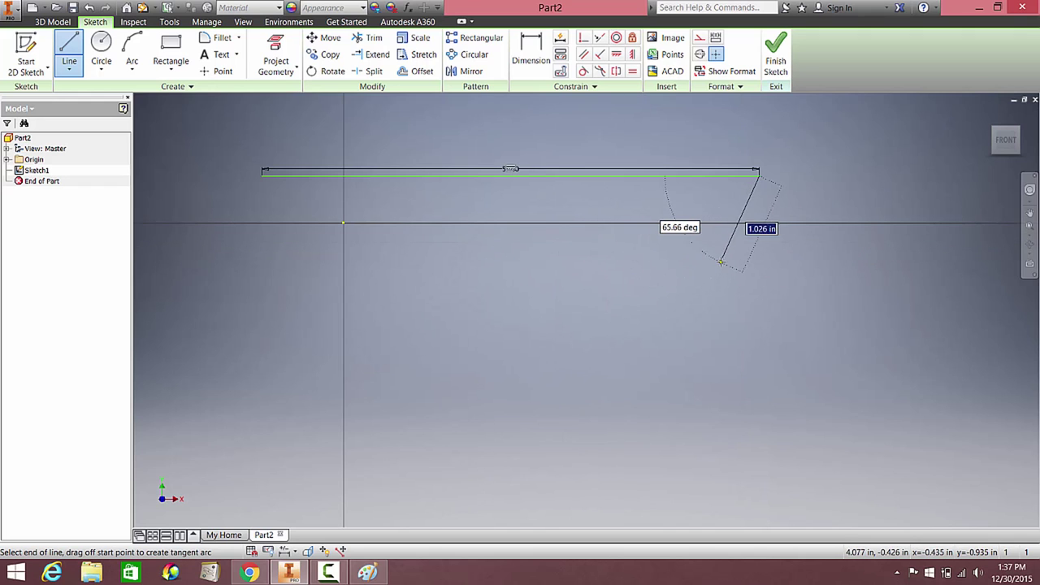
{"action": "key", "text": "Escape"}
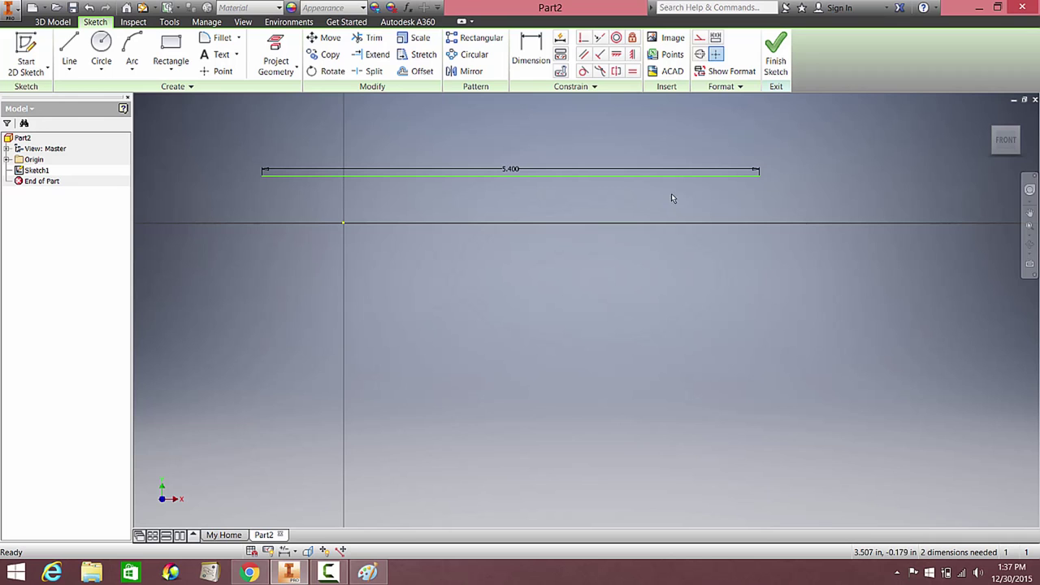
{"action": "left_click", "coordinate": [777, 57]}
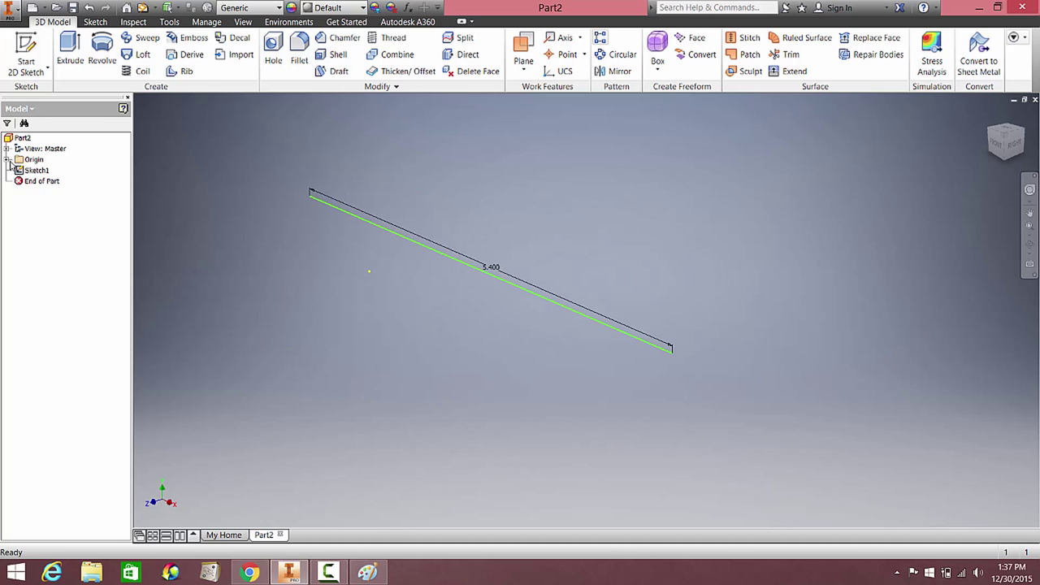
- Turn on visibility of the XY Plane from the Origin folder
{"action": "left_click", "coordinate": [7, 159]}
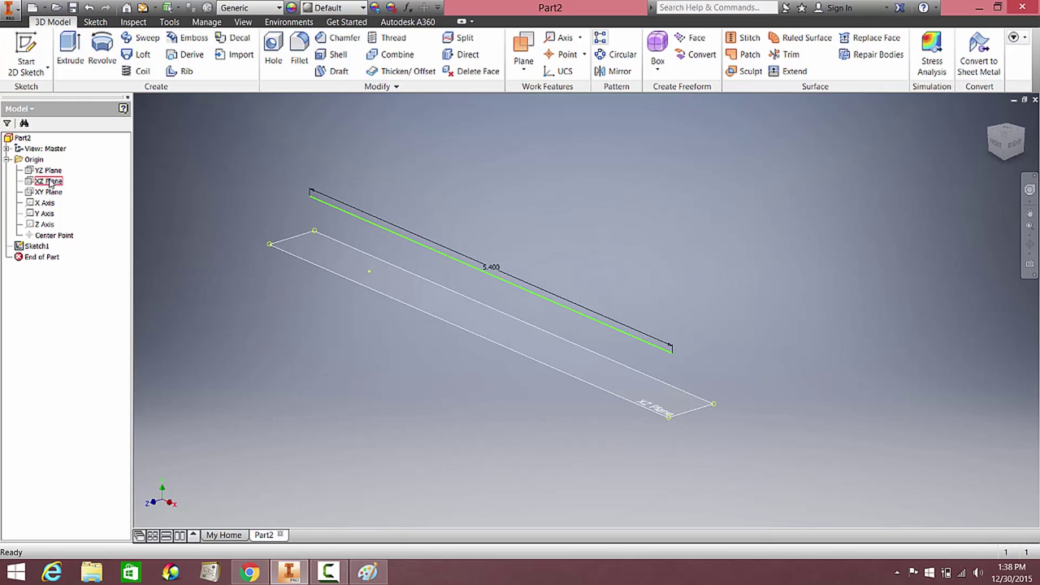
{"action": "left_click", "coordinate": [46, 193]}
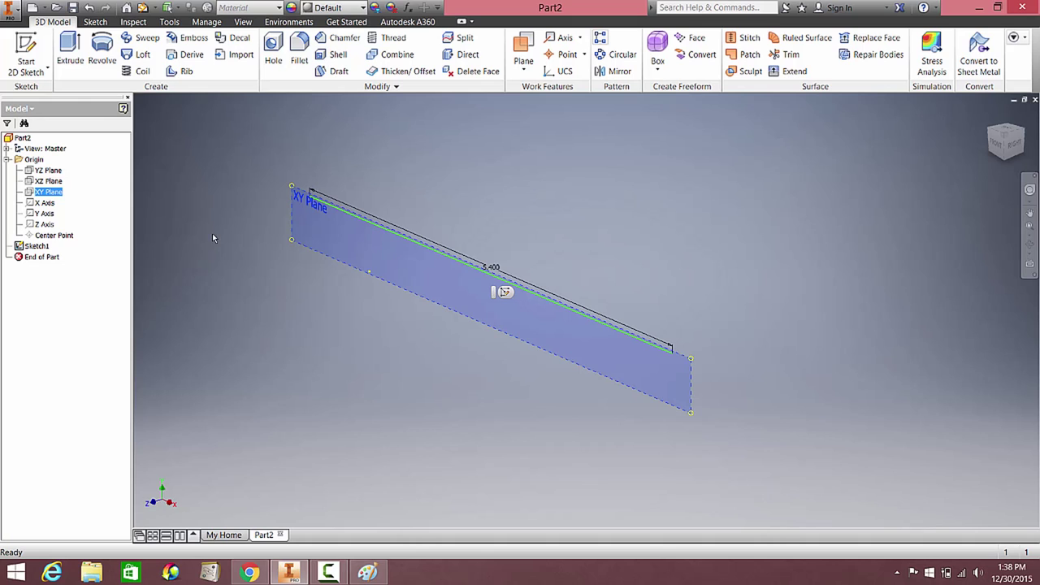
{"action": "right_click", "coordinate": [57, 194]}
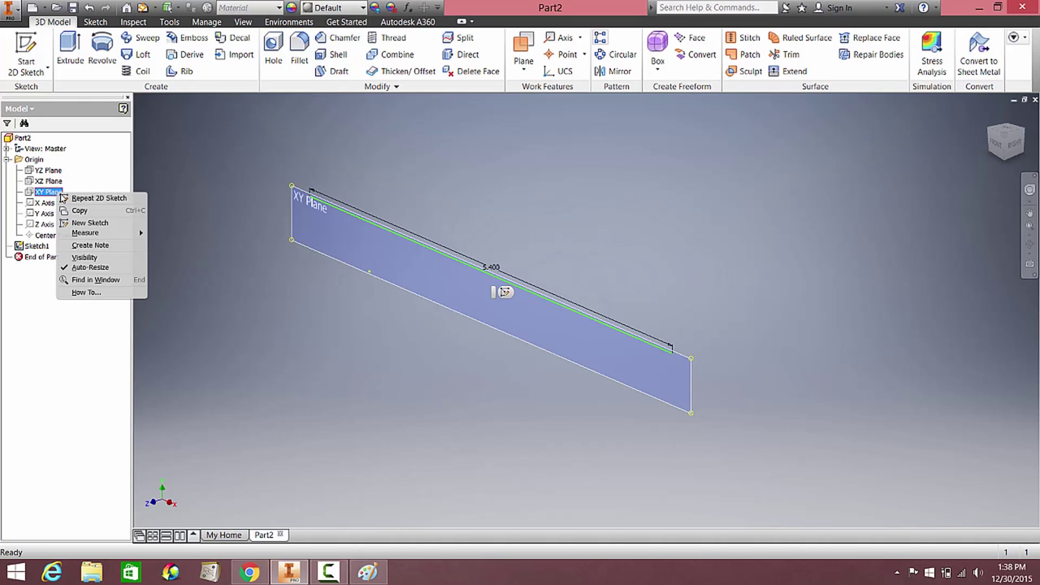
{"action": "left_click", "coordinate": [78, 265]}
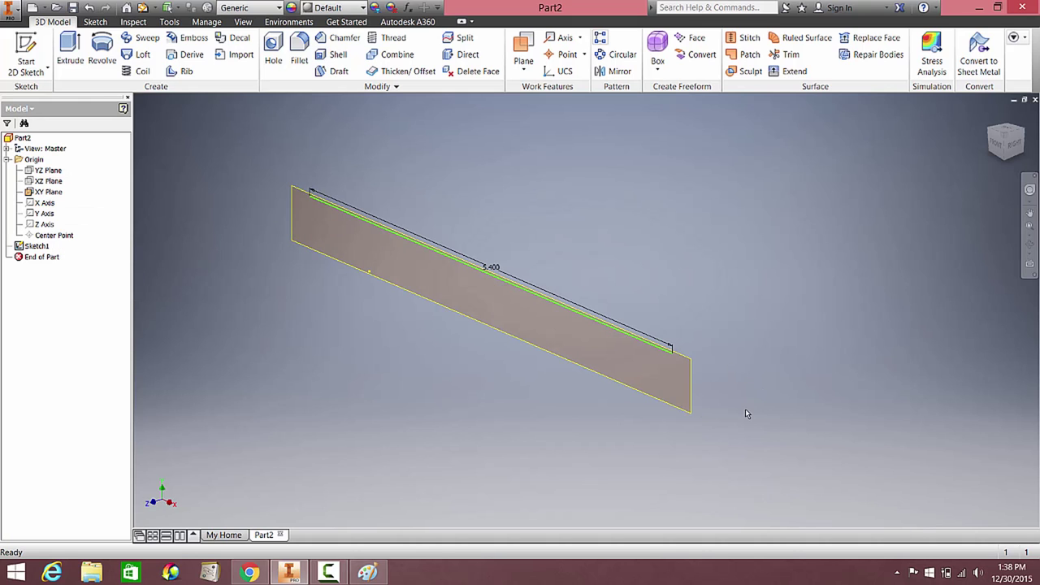
- Create Work Plane1 at the right endpoint of the 5.400 line
{"action": "mouse_move", "coordinate": [746, 409]}
{"action": "middle_mouse_down", "text": "shift"}
{"action": "mouse_move", "coordinate": [767, 373]}
{"action": "mouse_move", "coordinate": [750, 395]}
{"action": "middle_mouse_up", "text": "shift"}
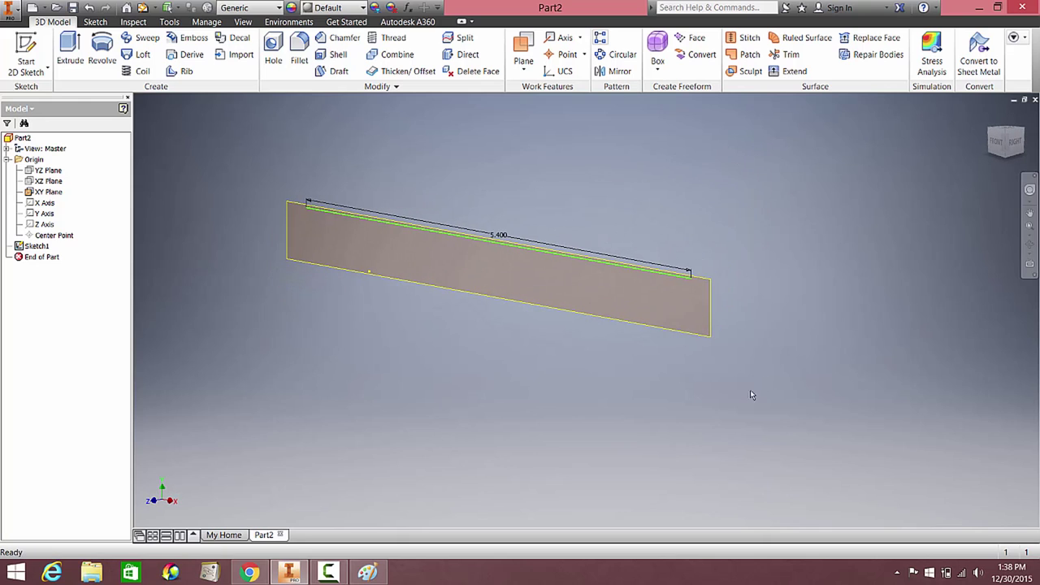
{"action": "scroll", "coordinate": [715, 302], "scroll_direction": "down", "scroll_amount": 2}
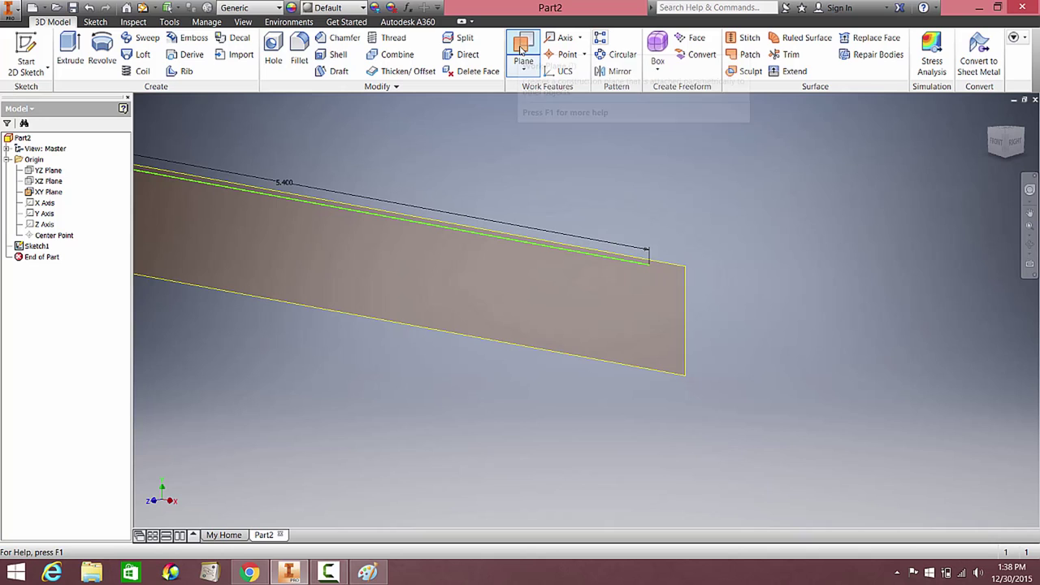
{"action": "left_click", "coordinate": [525, 52]}
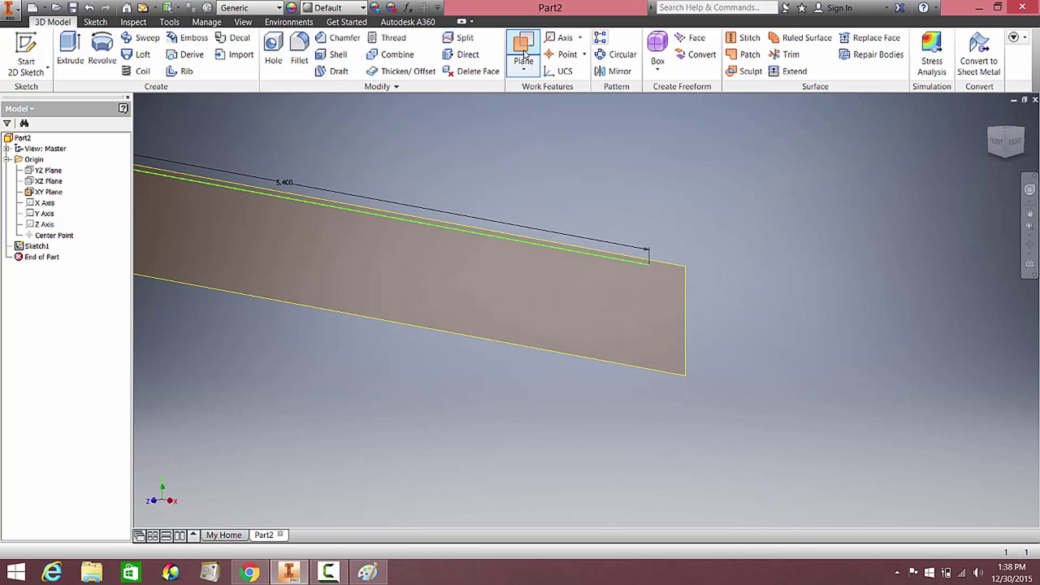
{"action": "left_click", "coordinate": [650, 267]}
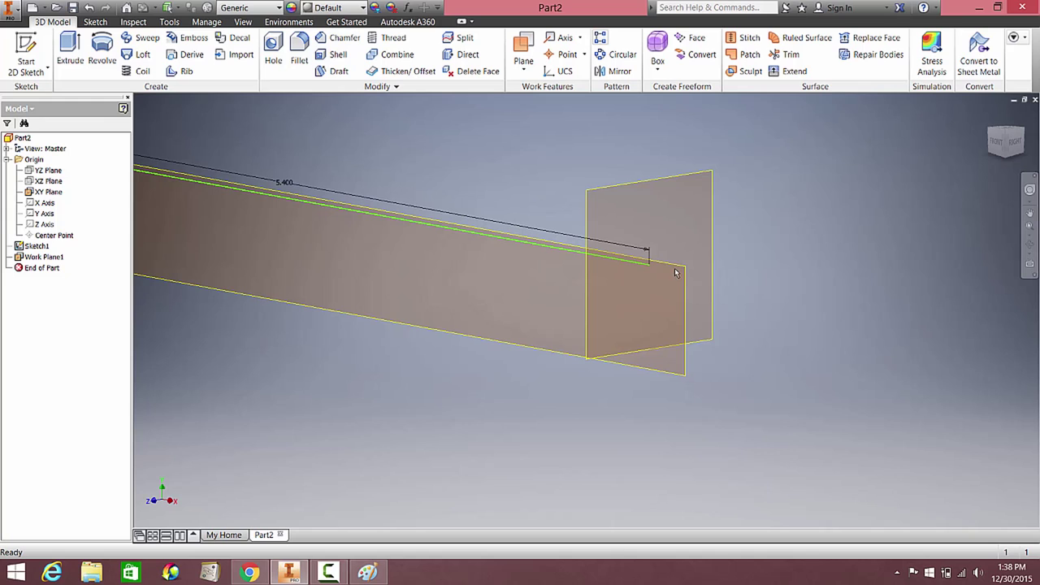
{"action": "scroll", "coordinate": [690, 267], "scroll_direction": "up", "scroll_amount": 2}
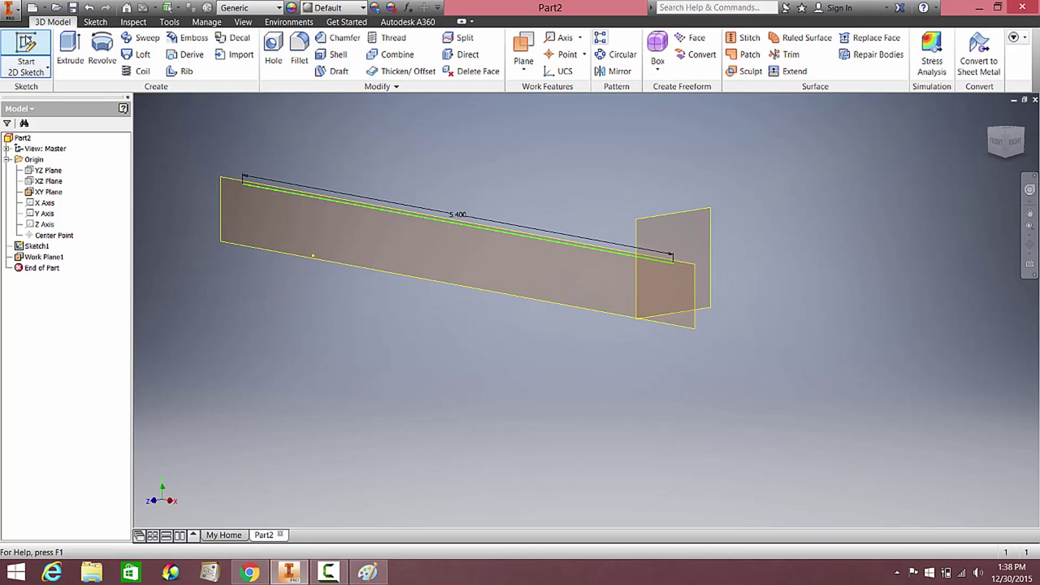
- Start a new 2D sketch on Work Plane1, checking the Paint reference drawing
{"action": "left_click", "coordinate": [27, 43]}
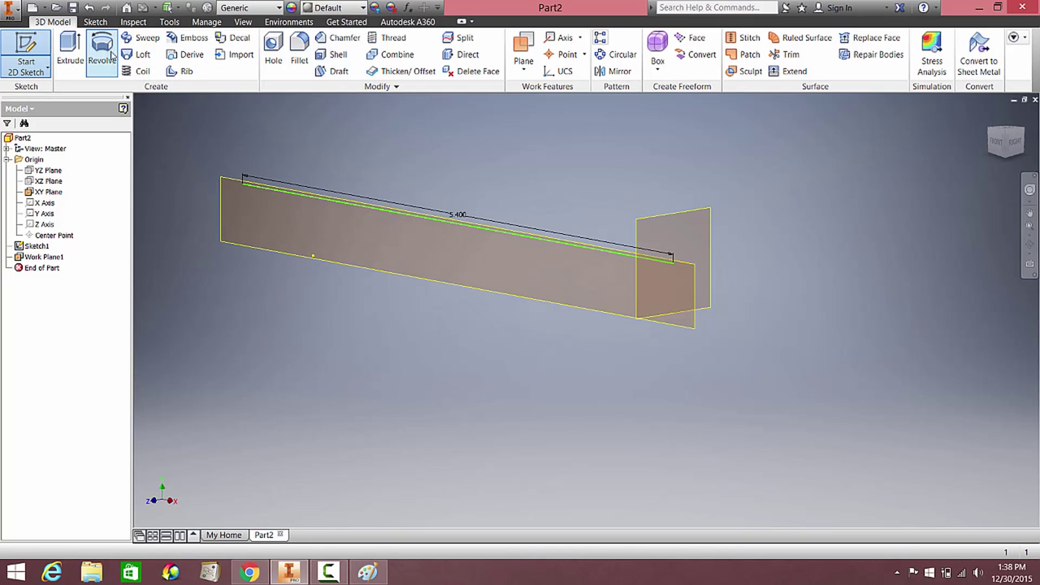
{"action": "left_click", "coordinate": [711, 243]}
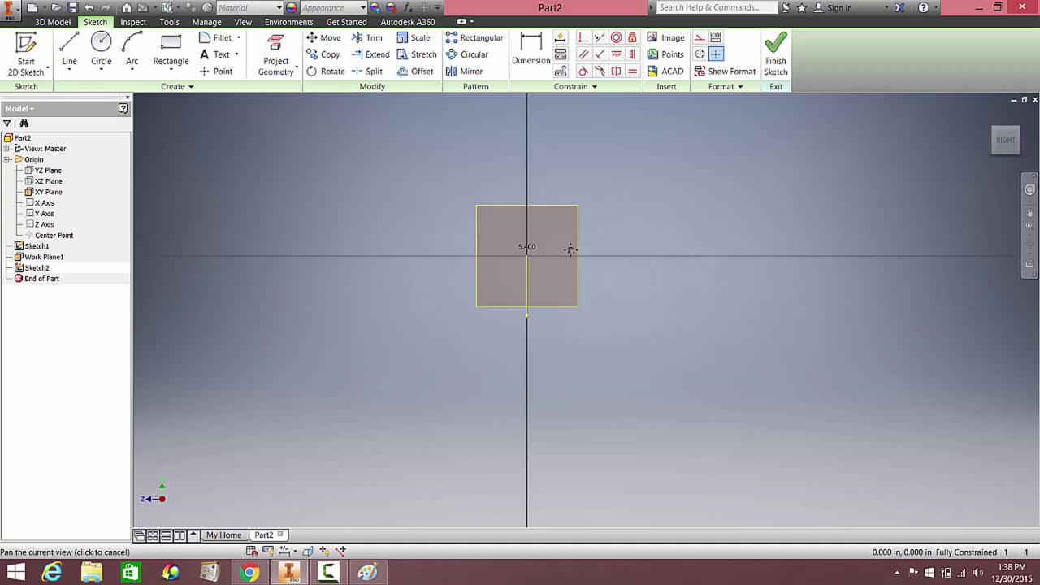
{"action": "middle_click_drag", "start_coordinate": [571, 249], "coordinate": [548, 258]}
{"action": "scroll", "coordinate": [518, 257], "scroll_direction": "up", "scroll_amount": 3}
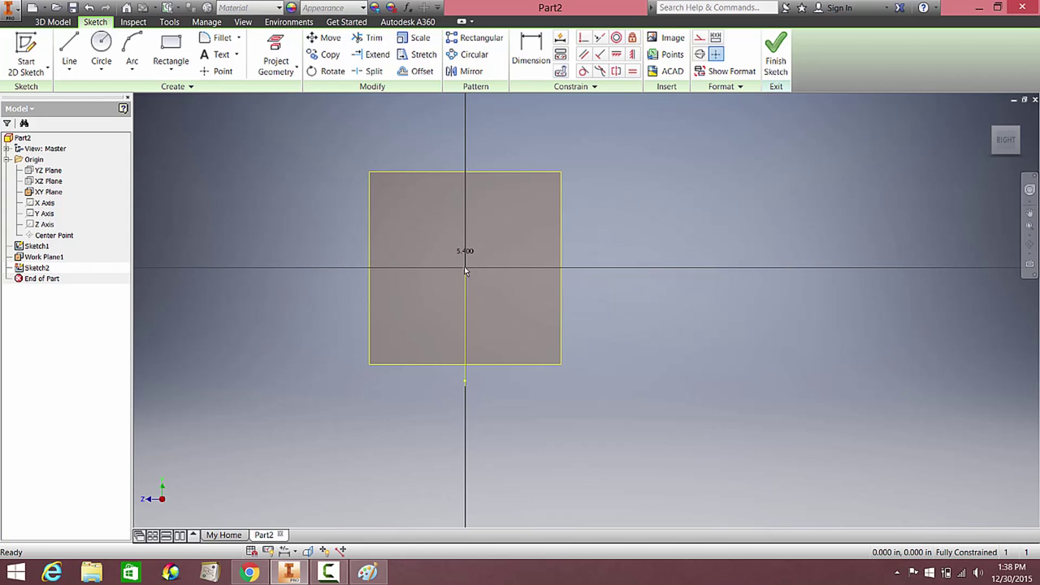
{"action": "left_click", "coordinate": [367, 572]}
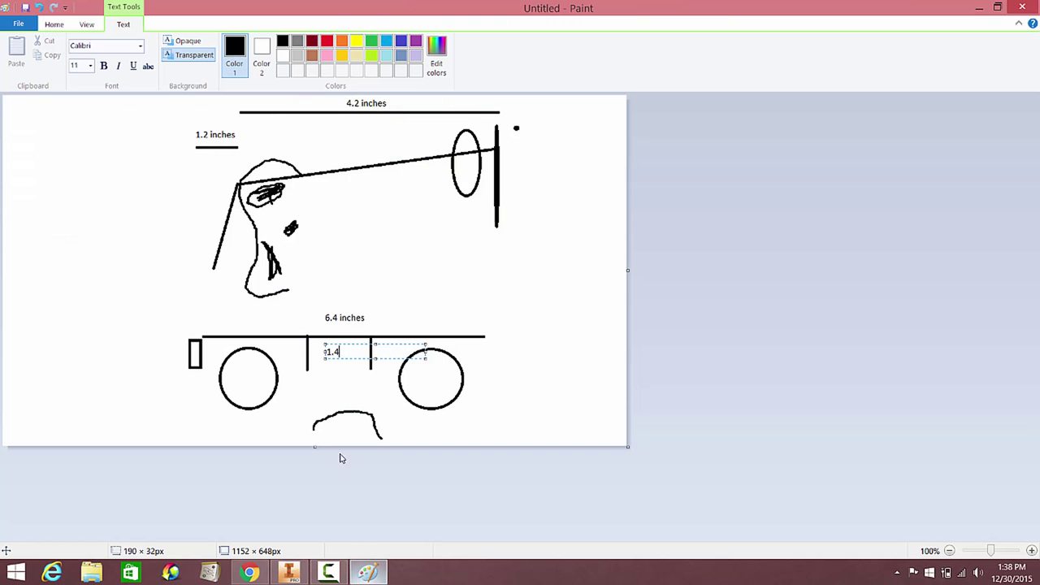
{"action": "left_click", "coordinate": [368, 572]}
{"action": "middle_click_drag", "start_coordinate": [553, 371], "coordinate": [416, 410]}
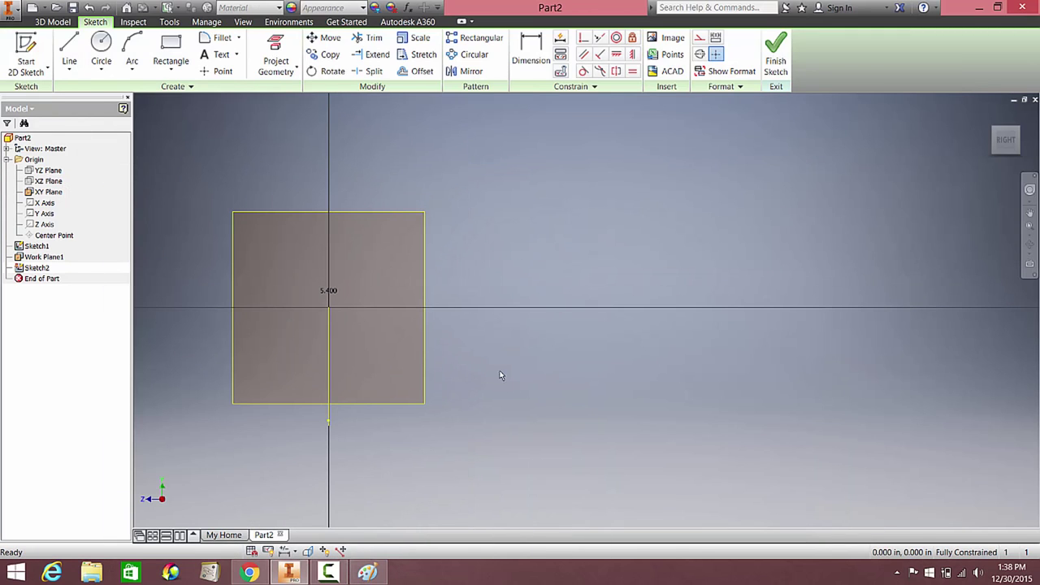
- Draw a 6.4 horizontal line from the sketch origin, then change its dimension to 3.2
{"action": "left_click", "coordinate": [79, 53]}
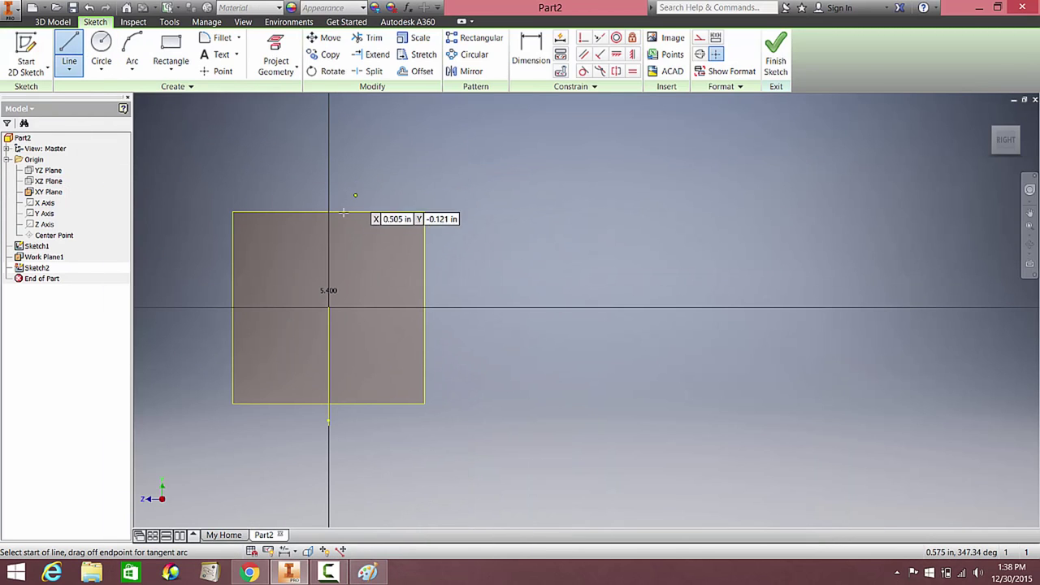
{"action": "left_click", "coordinate": [328, 308]}
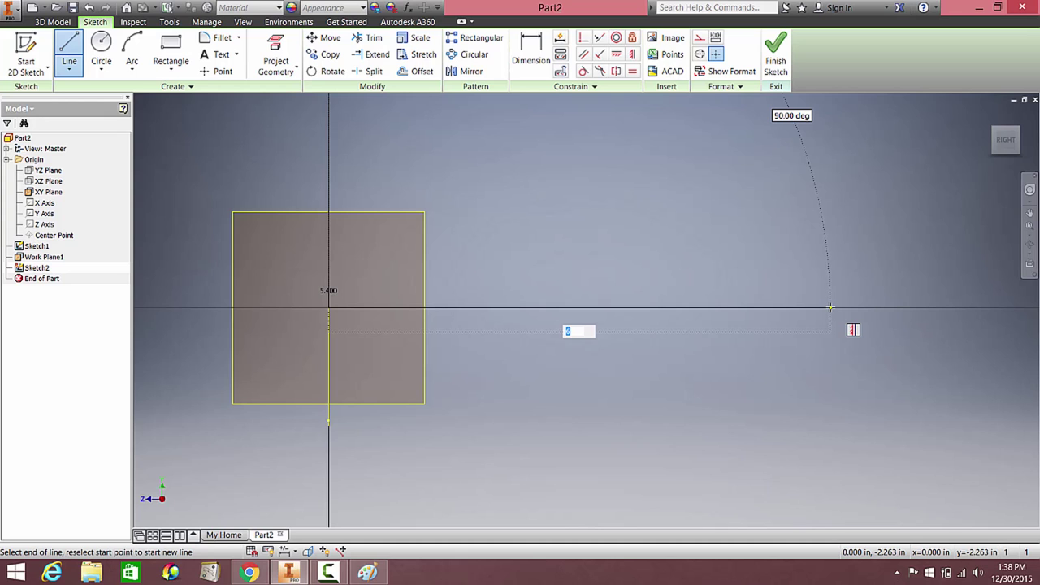
{"action": "type", "text": "6.4"}
{"action": "key", "text": "Return"}
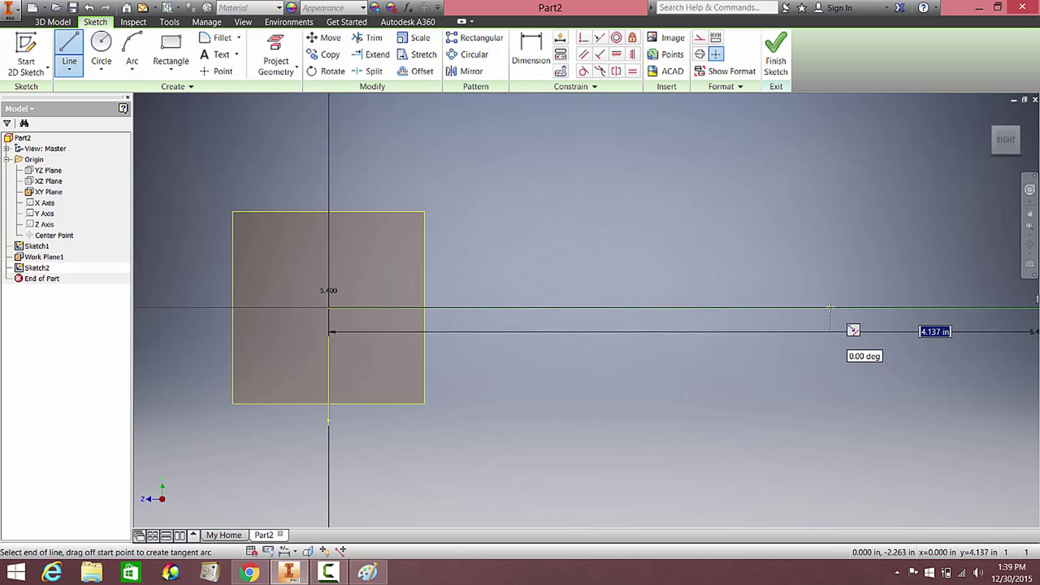
{"action": "key", "text": "Escape"}
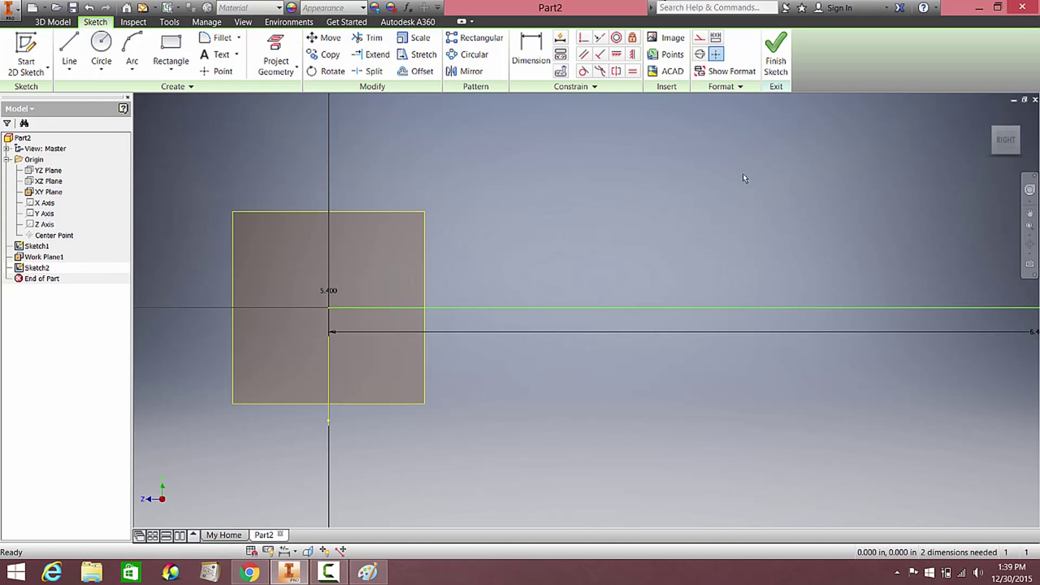
{"action": "scroll", "coordinate": [743, 173], "scroll_direction": "up", "scroll_amount": 2}
{"action": "middle_click_drag", "start_coordinate": [755, 198], "coordinate": [529, 208]}
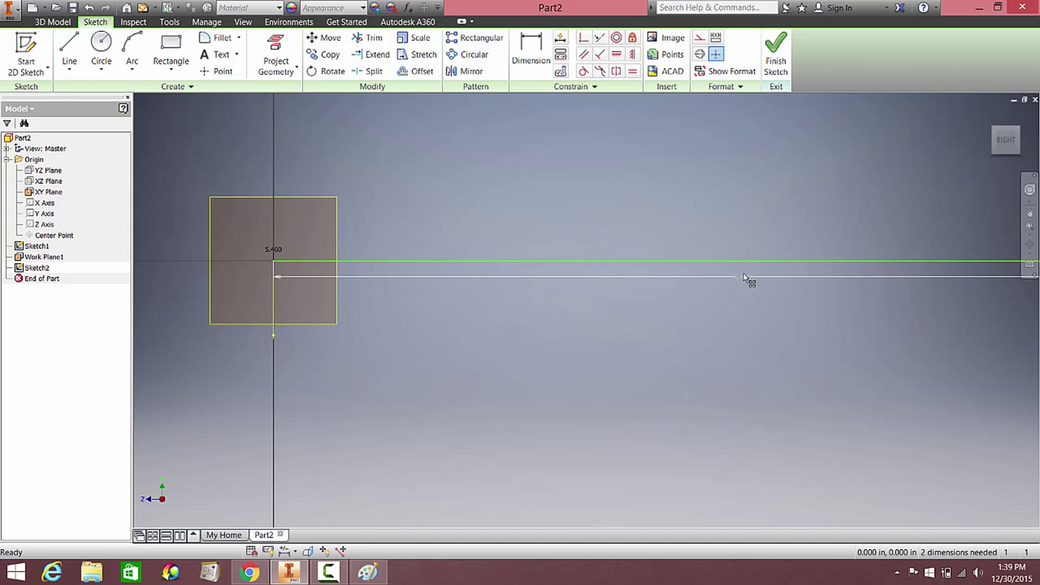
{"action": "double_click", "coordinate": [741, 277]}
{"action": "type", "text": "3"}
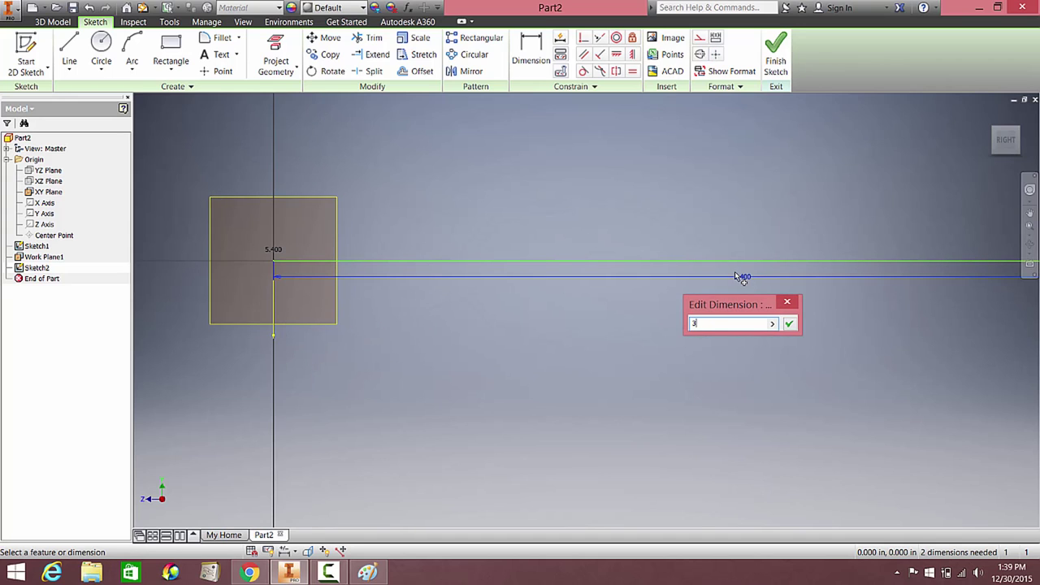
{"action": "type", "text": ".2"}
{"action": "key", "text": "Return"}
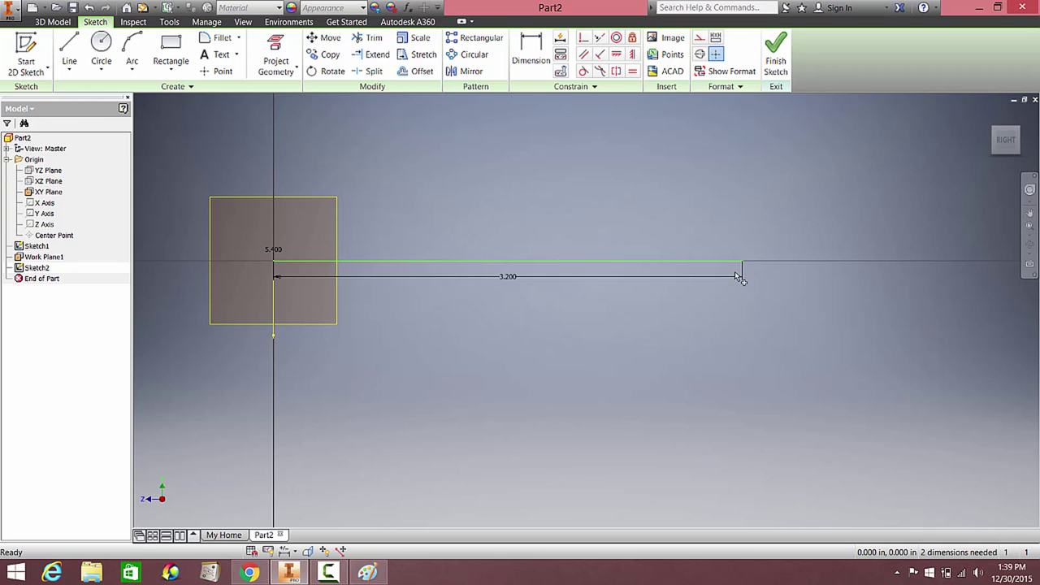
- Finish Sketch2 and begin 3D Sketch1
{"action": "left_click", "coordinate": [776, 51]}
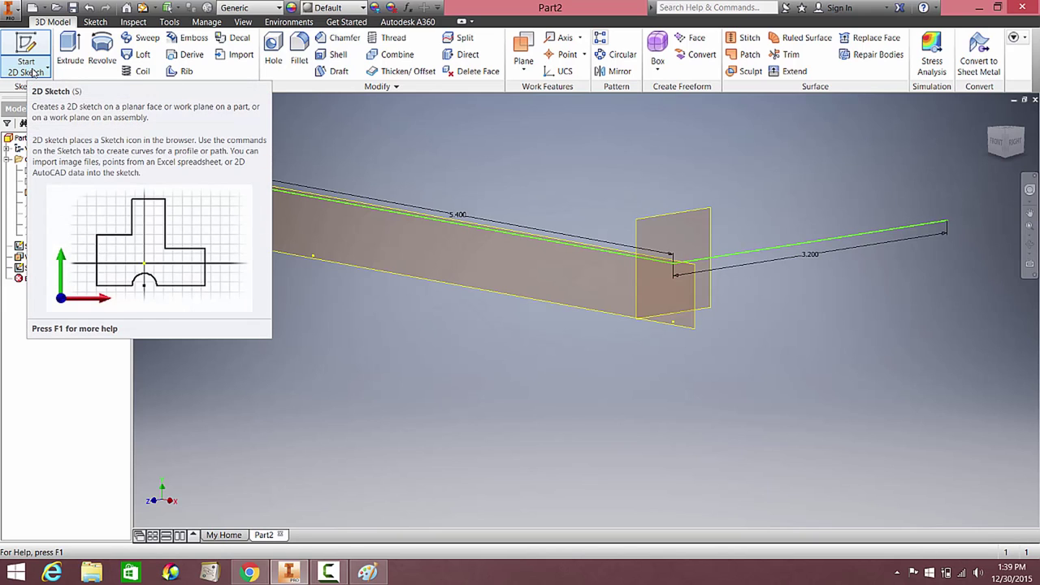
{"action": "left_click", "coordinate": [32, 72]}
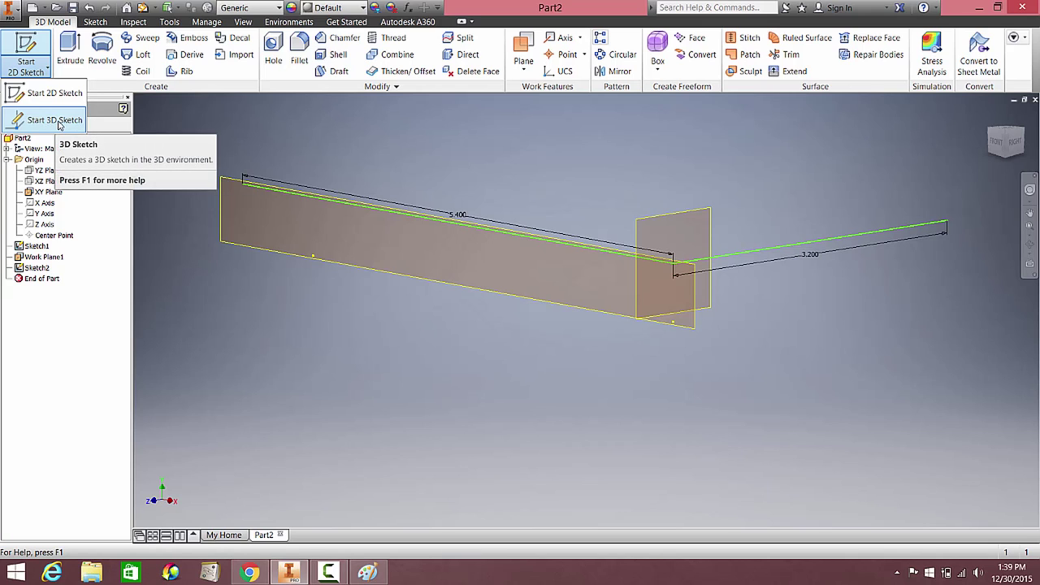
{"action": "left_click", "coordinate": [57, 122]}
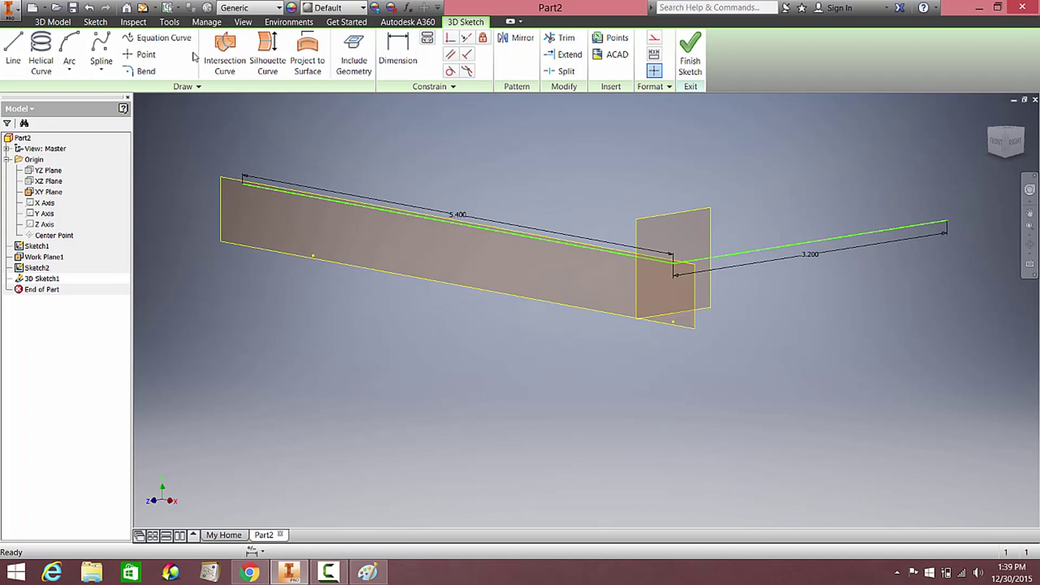
- In the front view, try a 3D line below the reference plane, then cancel it
{"action": "left_click", "coordinate": [998, 145]}
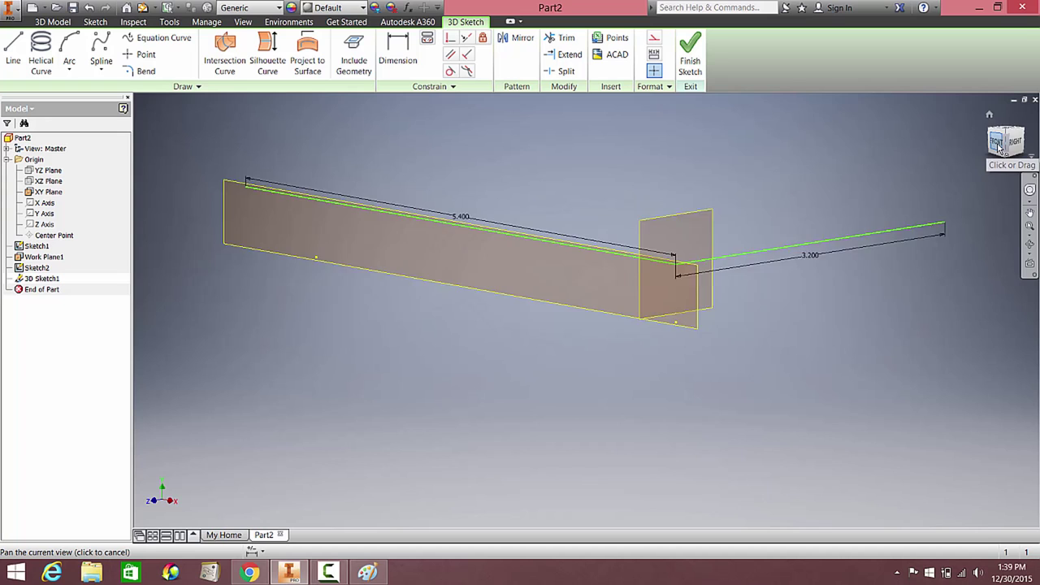
{"action": "scroll", "coordinate": [555, 382], "scroll_direction": "down", "scroll_amount": 3}
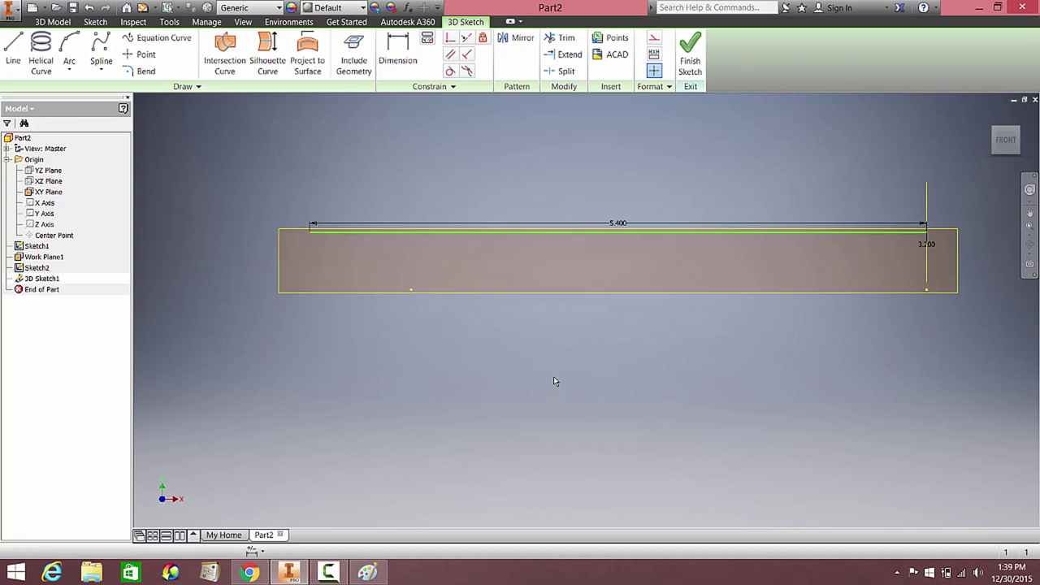
{"action": "left_click", "coordinate": [14, 47]}
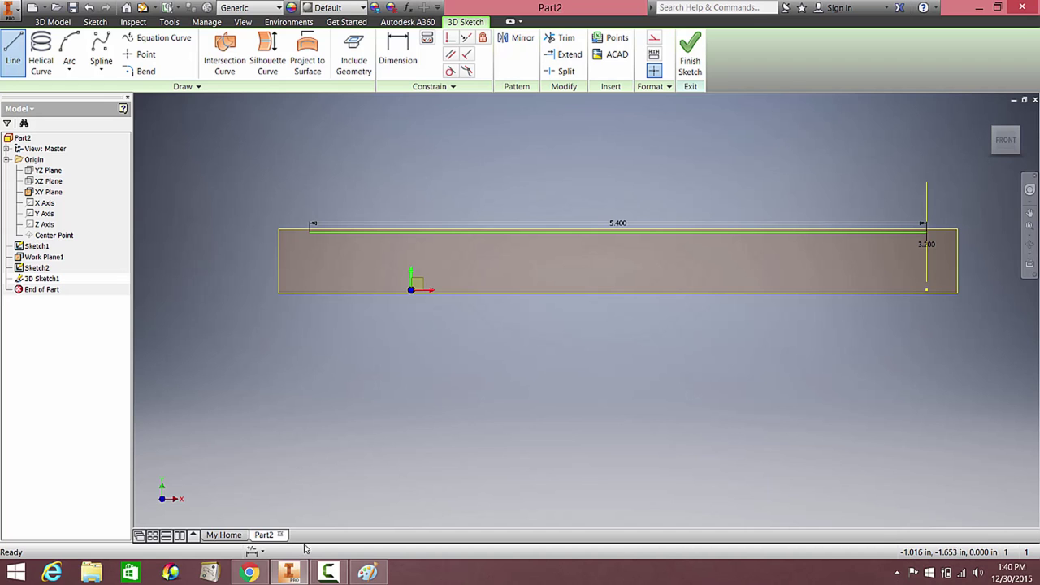
{"action": "left_click", "coordinate": [366, 573]}
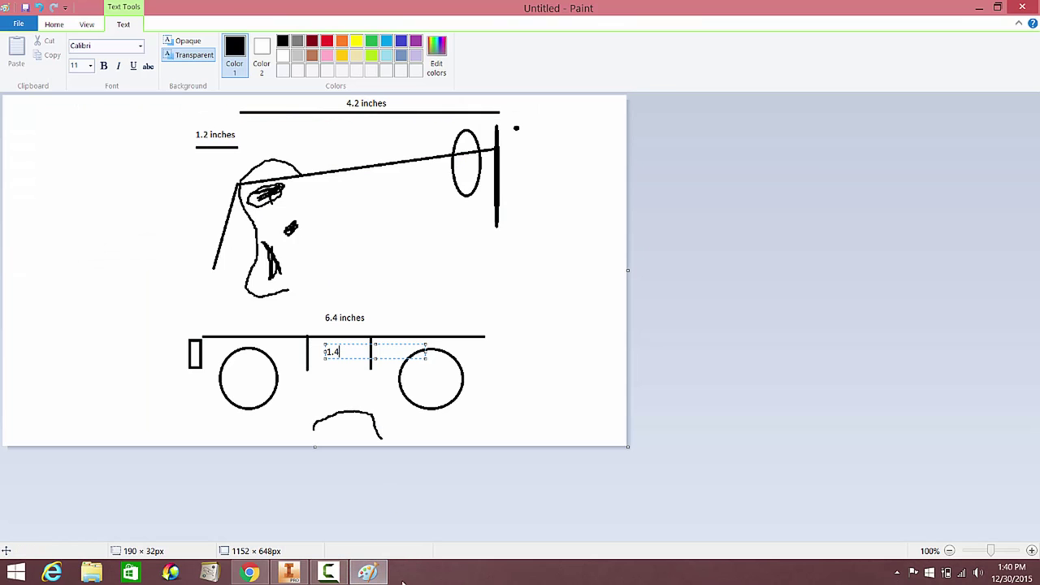
{"action": "left_click", "coordinate": [365, 574]}
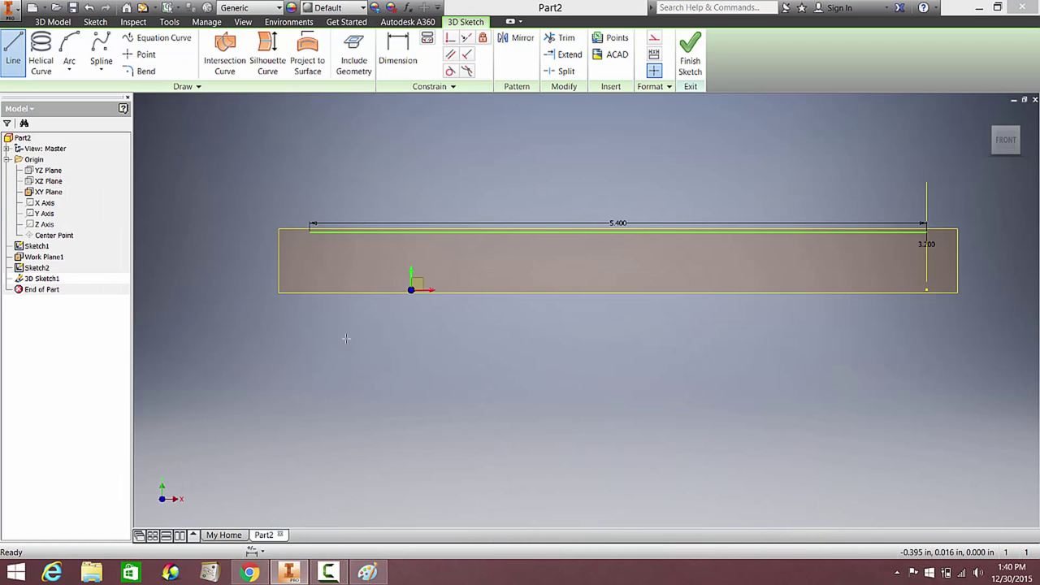
{"action": "left_click", "coordinate": [305, 456]}
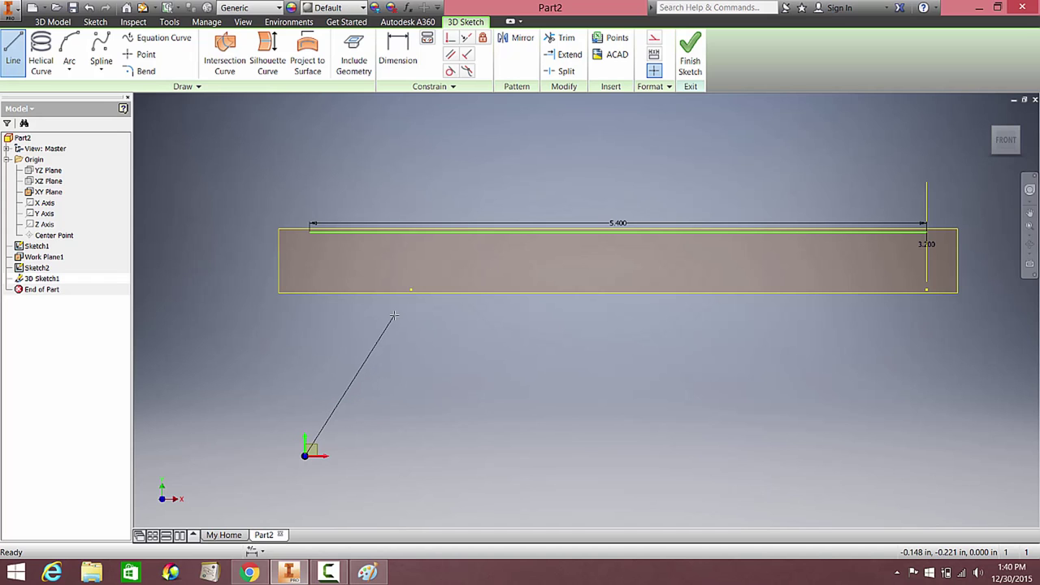
{"action": "key", "text": "Escape"}
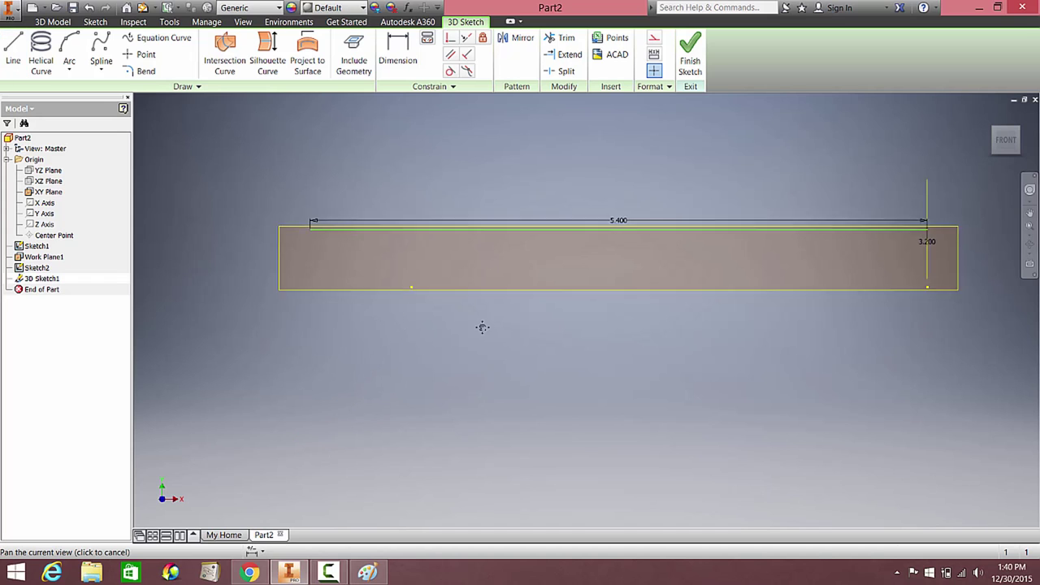
- Restart the Line tool and place the start point of the temple's diagonal line
{"action": "mouse_move", "coordinate": [480, 349]}
{"action": "middle_mouse_down"}
{"action": "mouse_move", "coordinate": [479, 260]}
{"action": "mouse_move", "coordinate": [466, 274]}
{"action": "middle_mouse_up"}
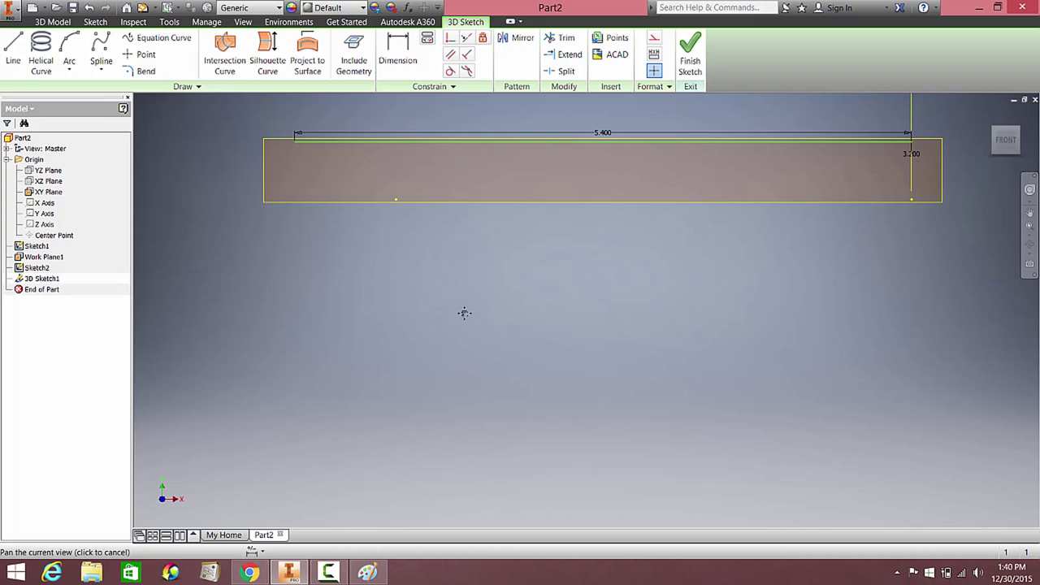
{"action": "left_click", "coordinate": [13, 50]}
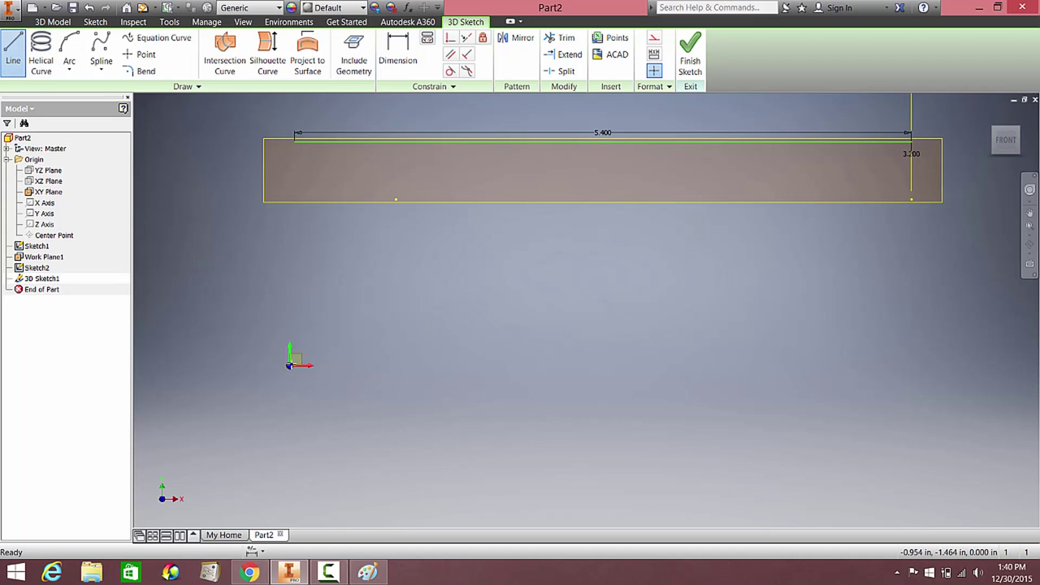
{"action": "left_click", "coordinate": [290, 363]}
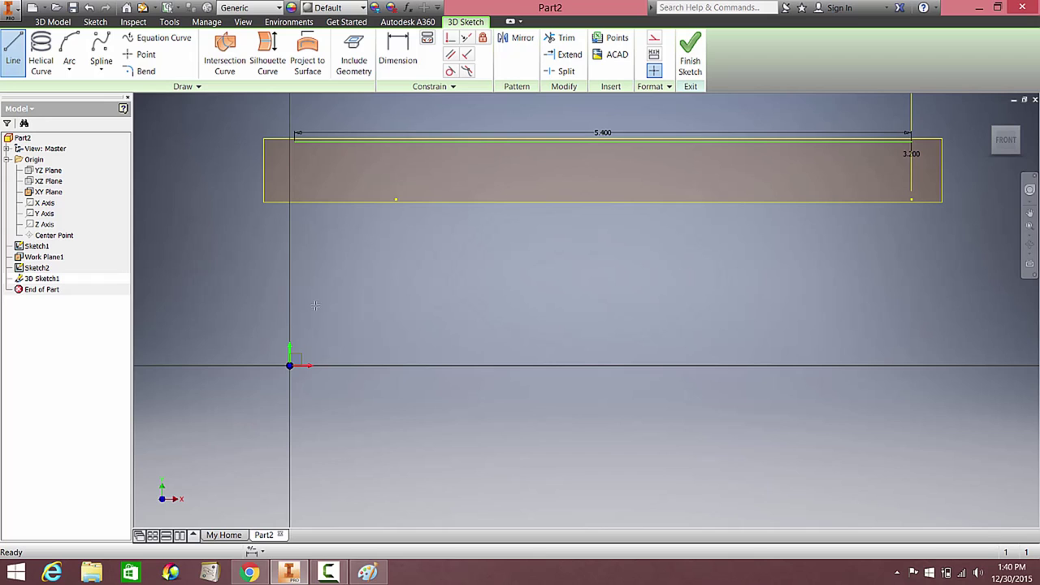
{"action": "left_click", "coordinate": [13, 51]}
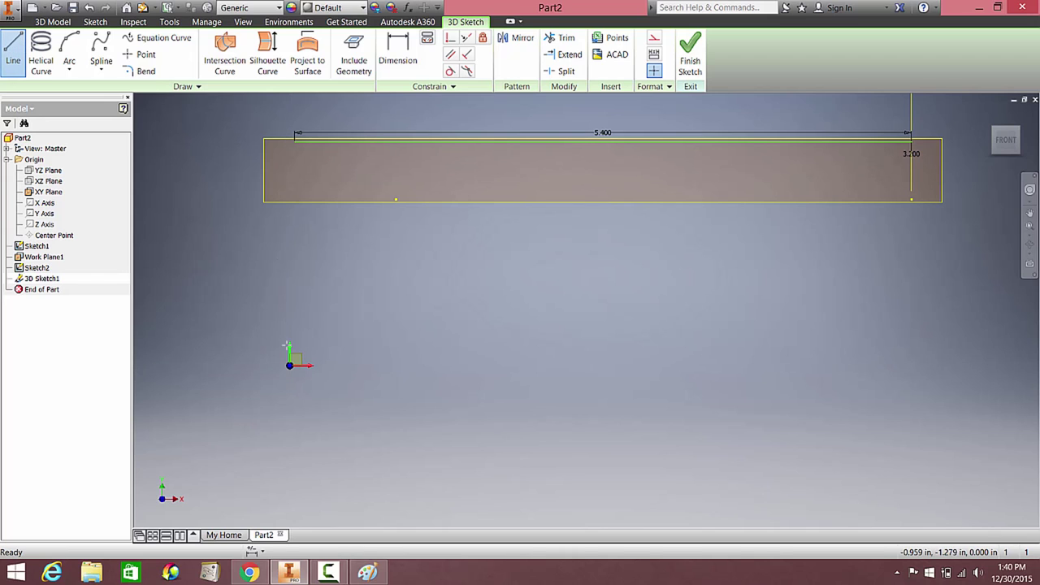
{"action": "key", "text": "Escape"}
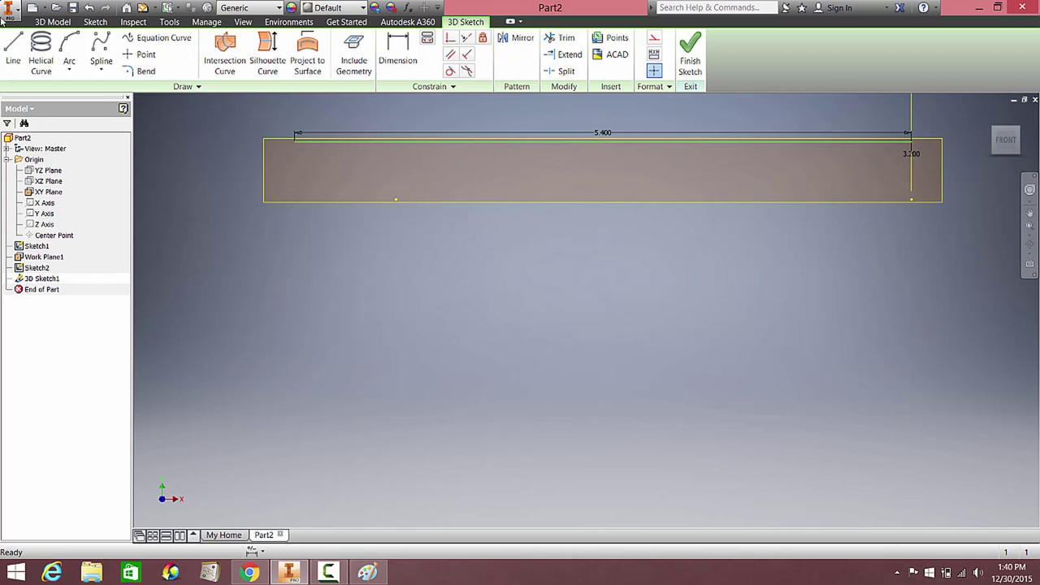
{"action": "left_click", "coordinate": [13, 51]}
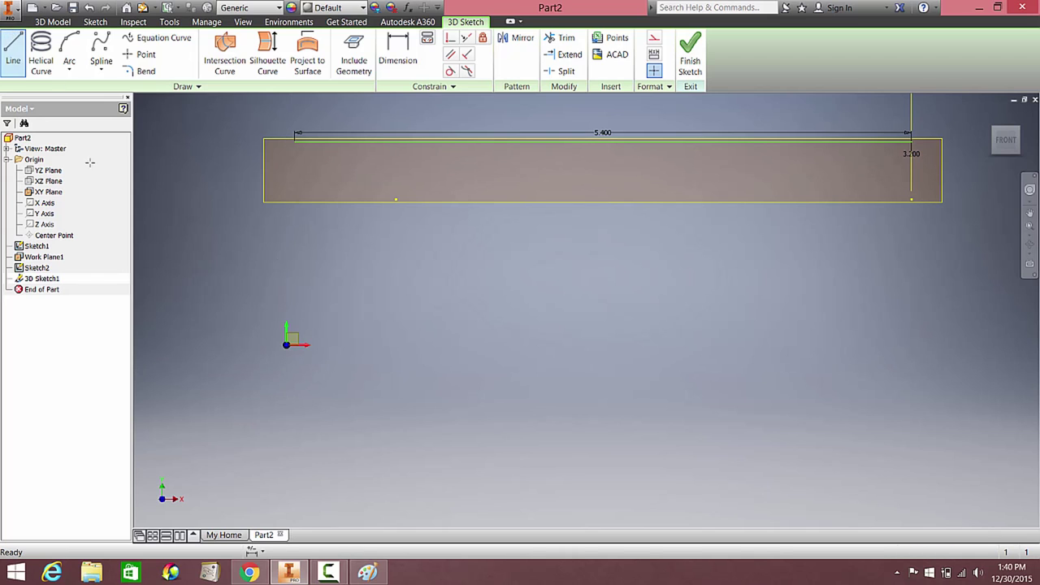
{"action": "left_click", "coordinate": [275, 439]}
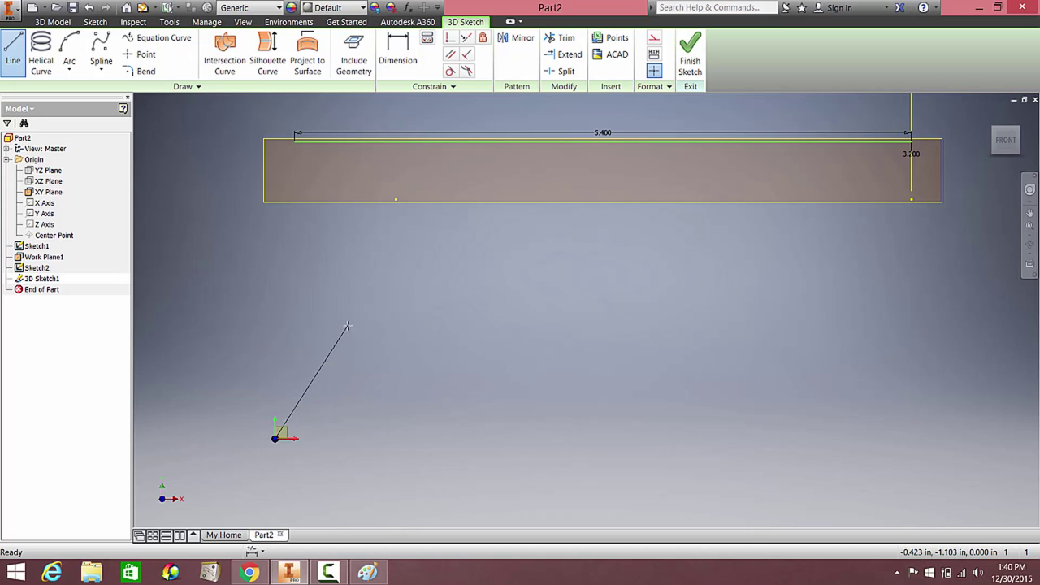
- End the diagonal line below the plane and add a rounded arc bend from its end
{"action": "left_click", "coordinate": [347, 325]}
{"action": "left_click", "coordinate": [69, 49]}
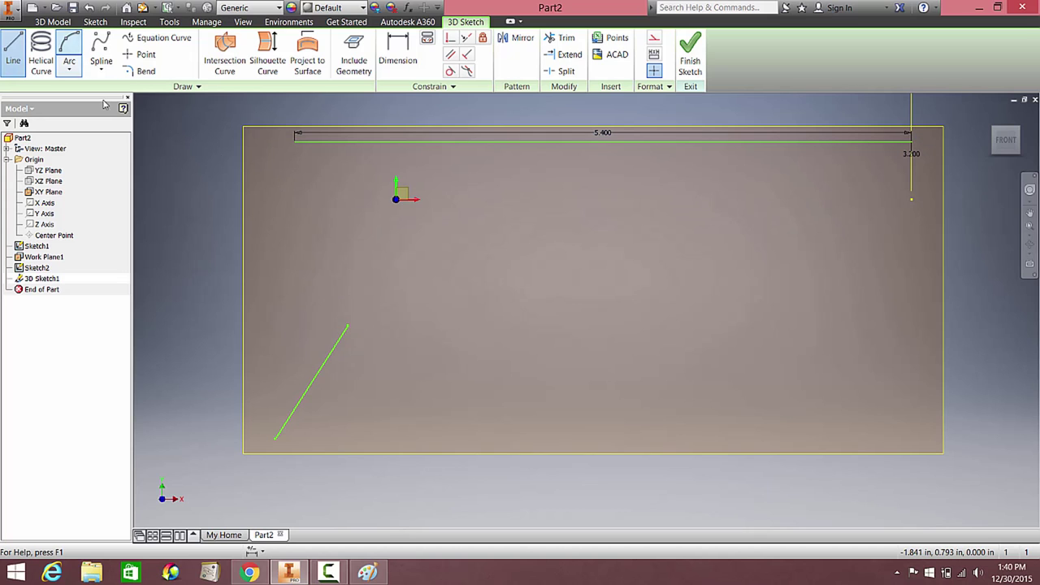
{"action": "left_click", "coordinate": [347, 325]}
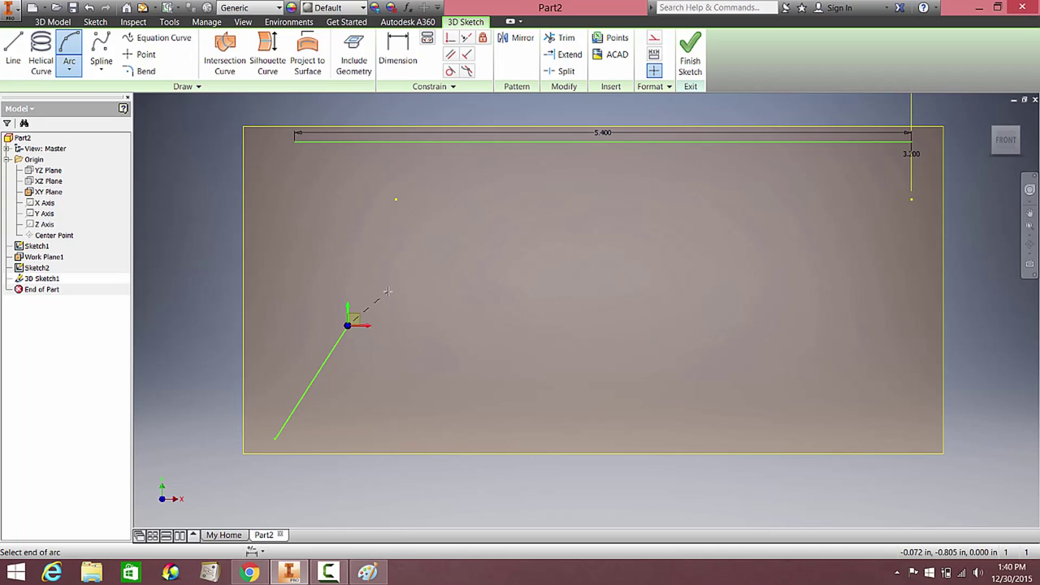
{"action": "left_click", "coordinate": [388, 291]}
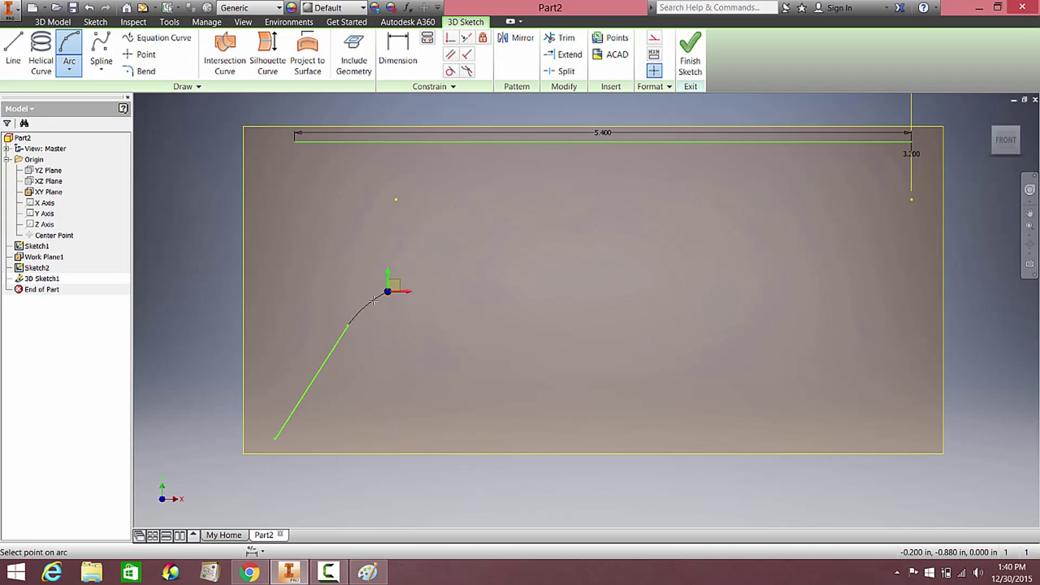
{"action": "left_click", "coordinate": [373, 304]}
- Draw a long, nearly horizontal line from the arc's end toward the plane's right end
{"action": "key", "text": "l"}
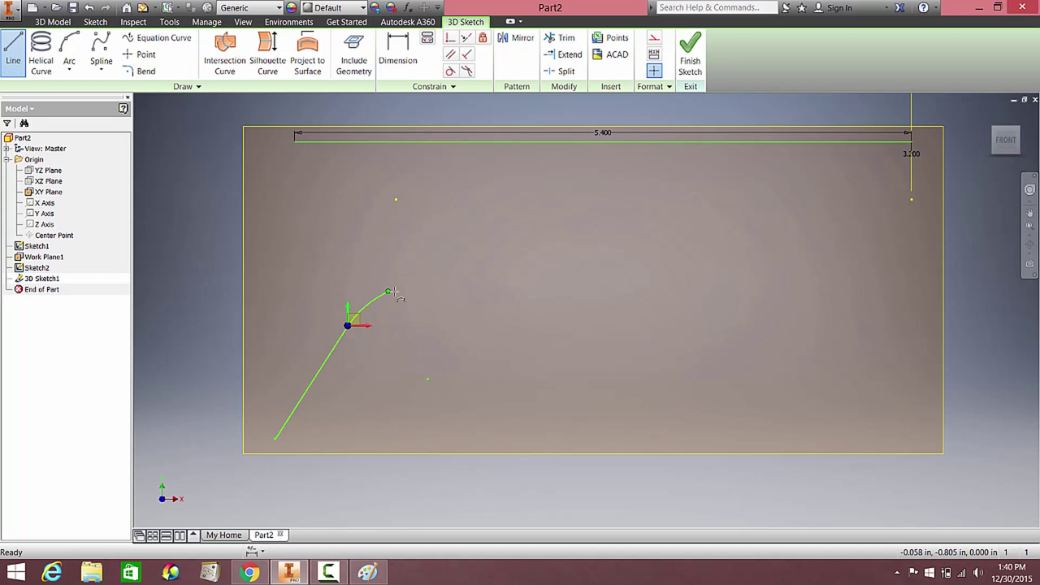
{"action": "left_click", "coordinate": [388, 291]}
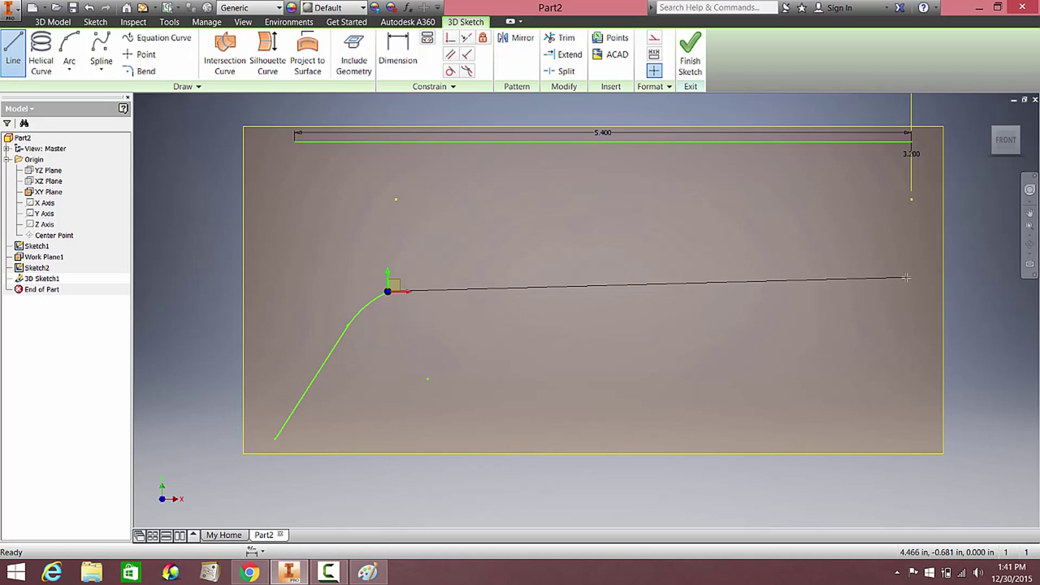
{"action": "left_click", "coordinate": [906, 278]}
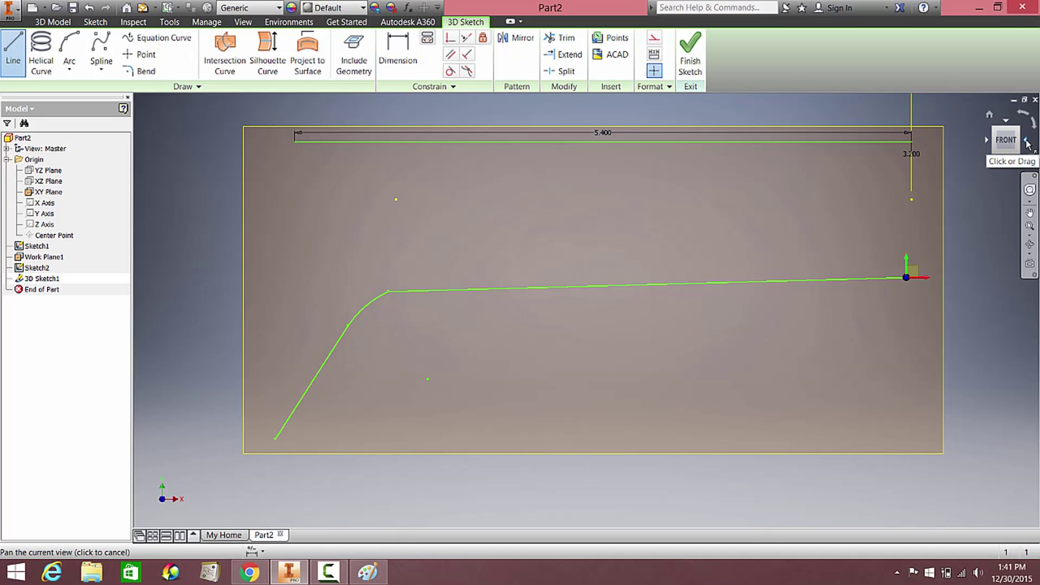
- Switch to the right-side view and zoom around the vertical reference line to start the frame's short upward segment
{"action": "left_click", "coordinate": [1027, 143]}
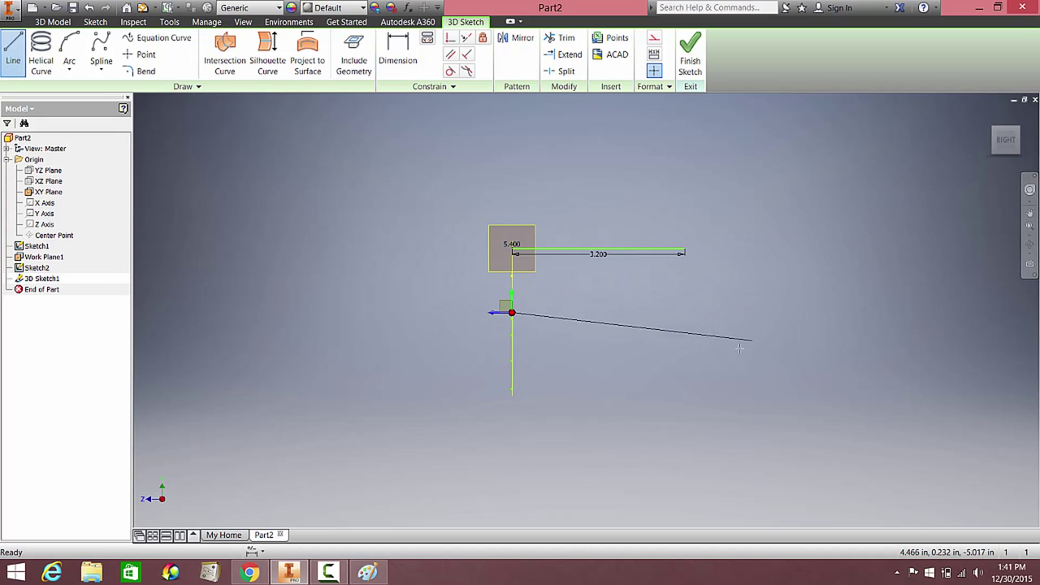
{"action": "scroll", "coordinate": [561, 296], "scroll_direction": "up", "scroll_amount": 5}
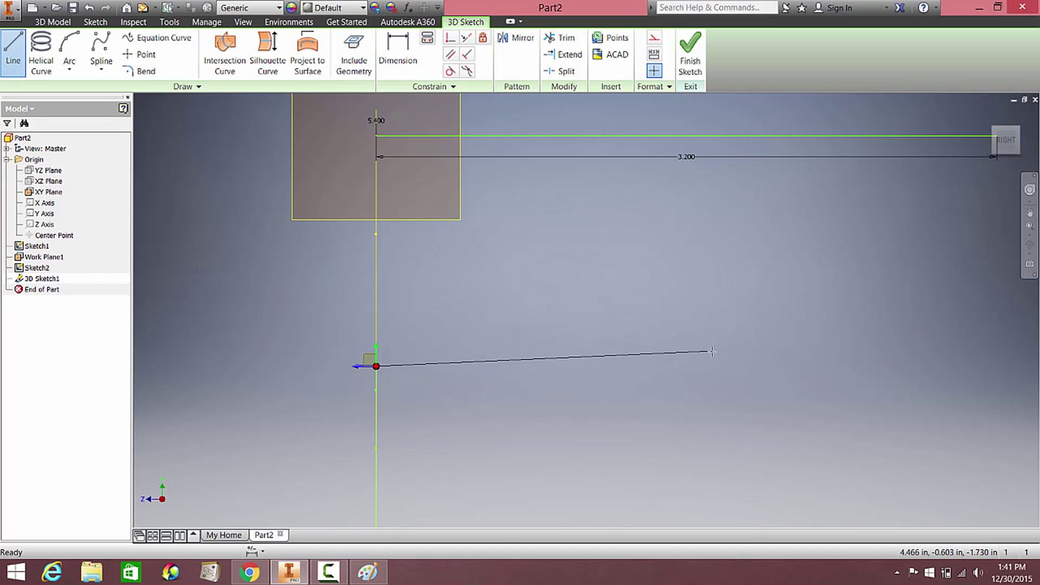
{"action": "middle_click_drag", "start_coordinate": [674, 355], "coordinate": [581, 355]}
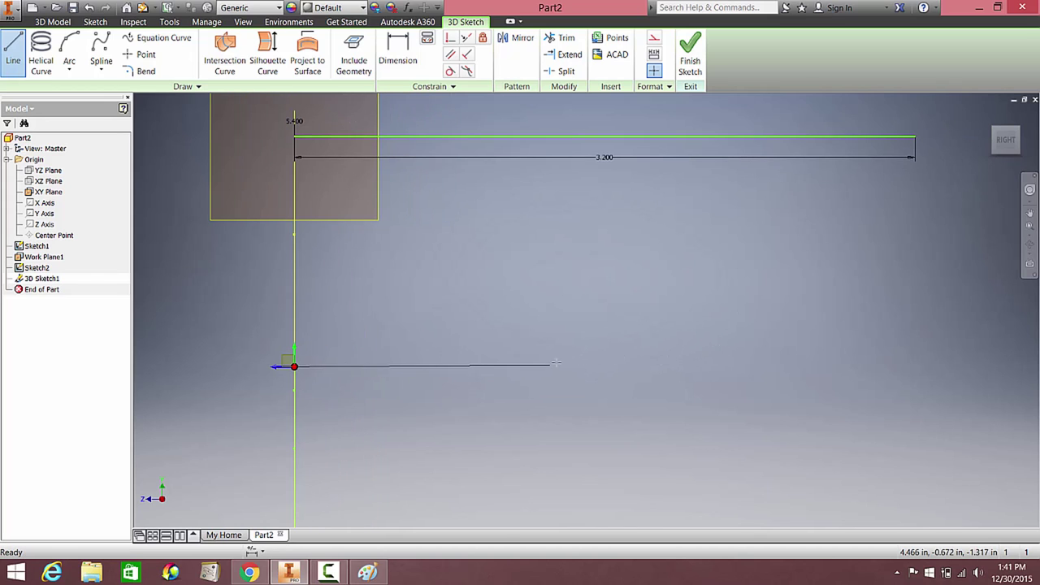
{"action": "scroll", "coordinate": [302, 362], "scroll_direction": "up", "scroll_amount": 3}
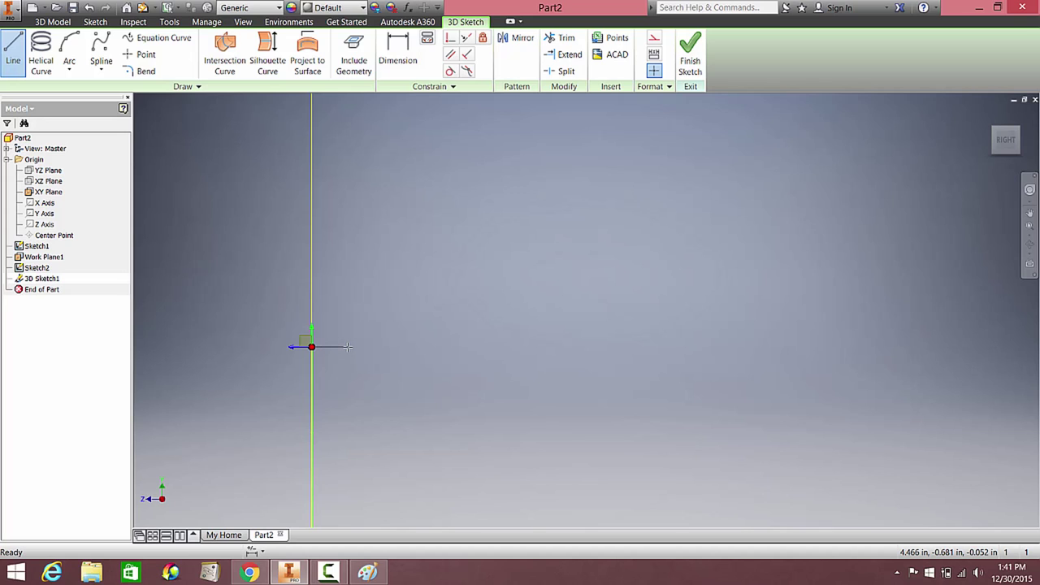
{"action": "scroll", "coordinate": [349, 347], "scroll_direction": "down", "scroll_amount": 3}
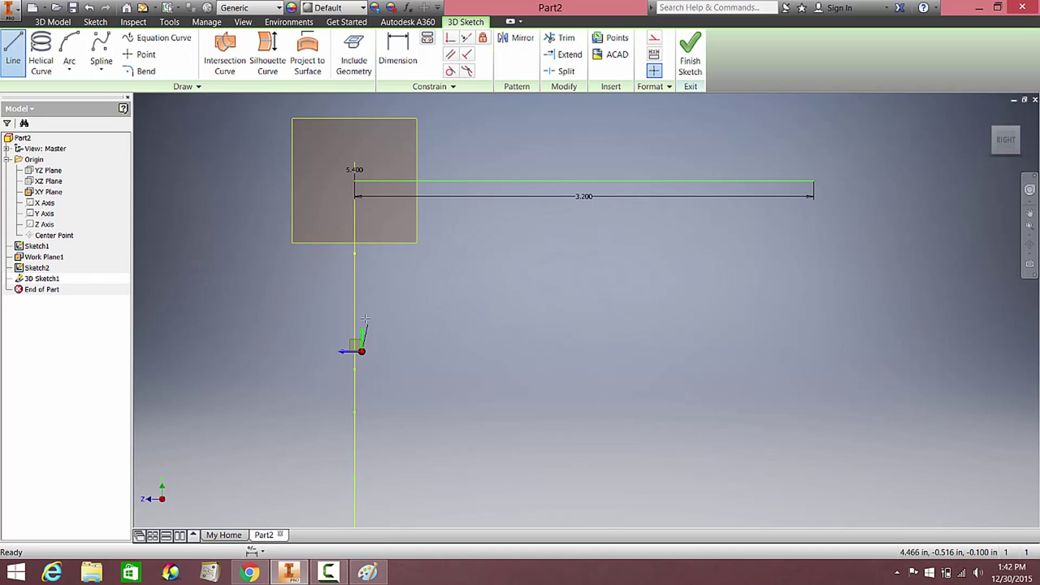
{"action": "scroll", "coordinate": [362, 312], "scroll_direction": "up", "scroll_amount": 2}
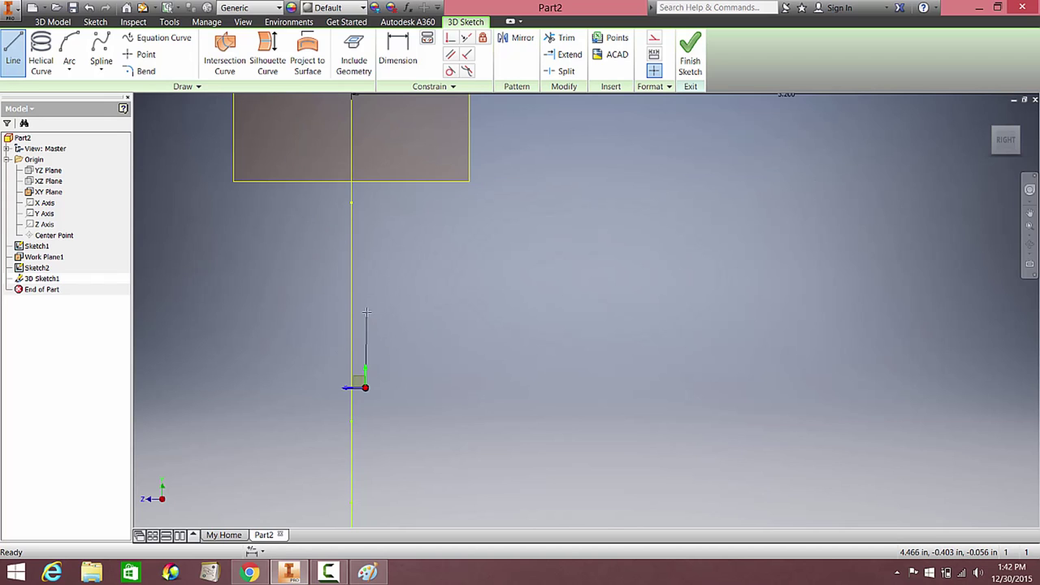
{"action": "scroll", "coordinate": [367, 312], "scroll_direction": "down", "scroll_amount": 1}
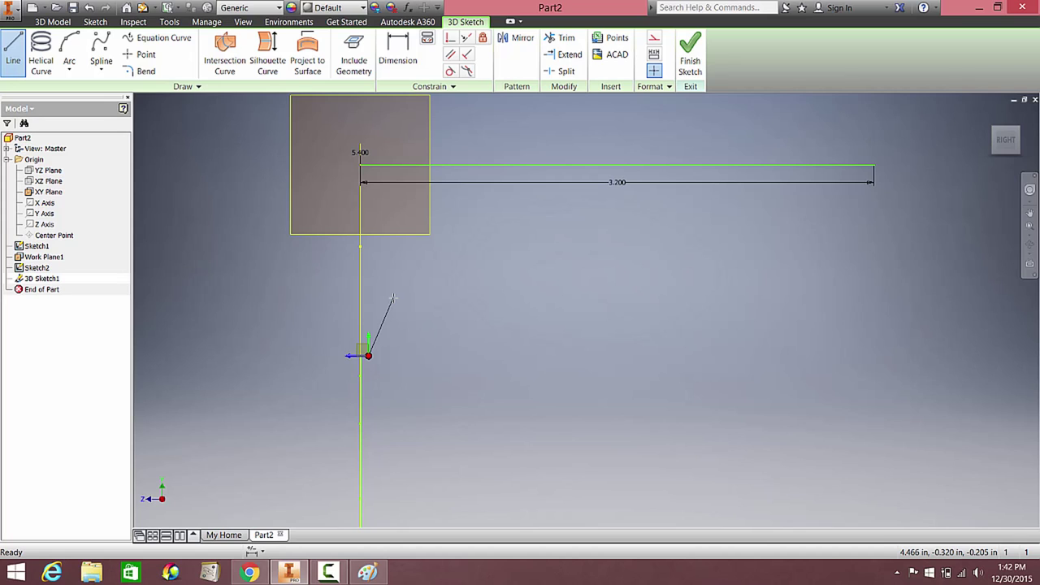
{"action": "scroll", "coordinate": [393, 299], "scroll_direction": "down", "scroll_amount": 2}
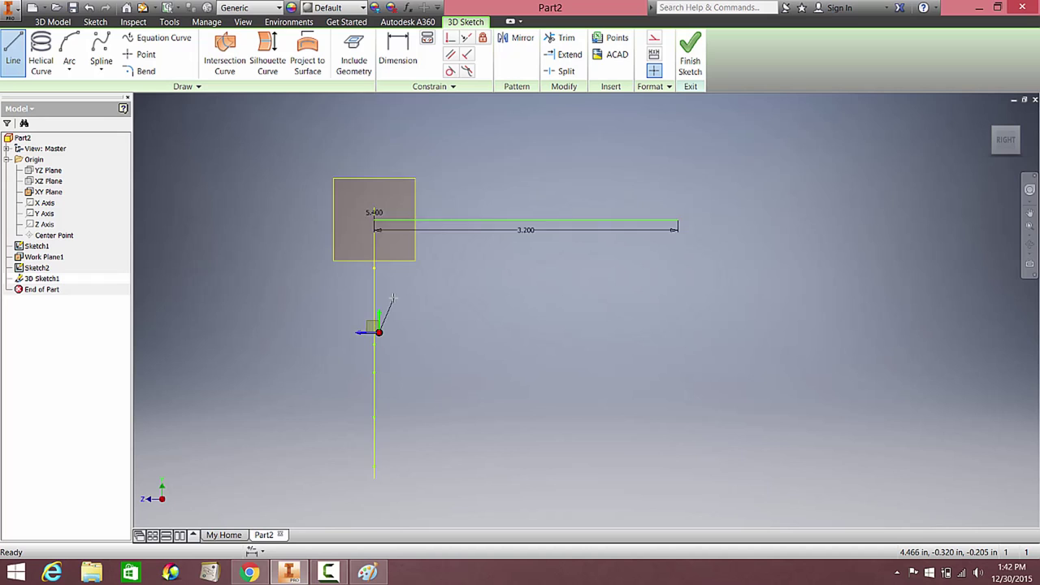
{"action": "scroll", "coordinate": [392, 299], "scroll_direction": "up", "scroll_amount": 4}
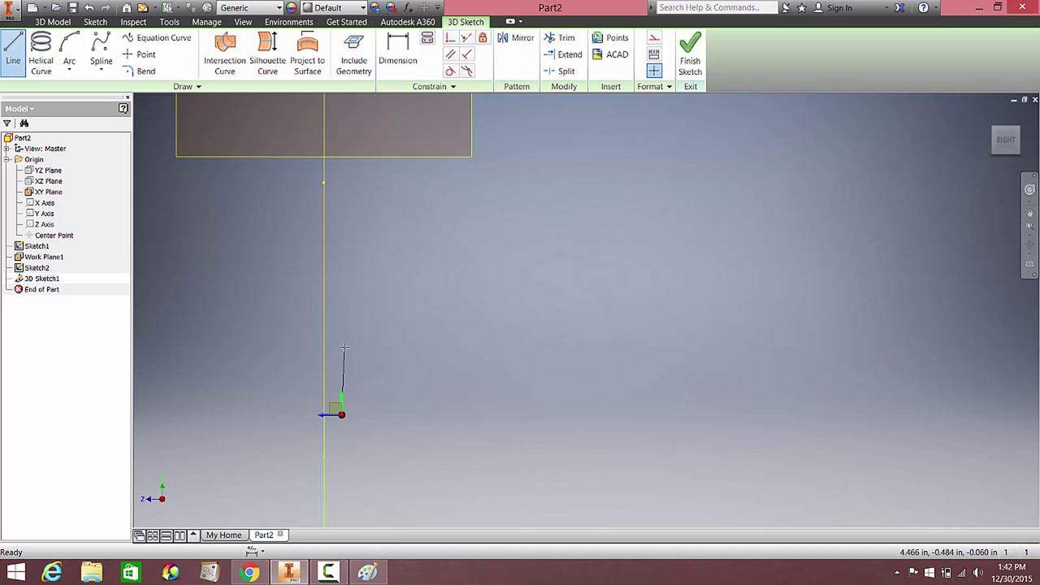
- Draw the frame's short vertical edge, slanted roof edges, right side and a short stub to the right
{"action": "left_click", "coordinate": [341, 343]}
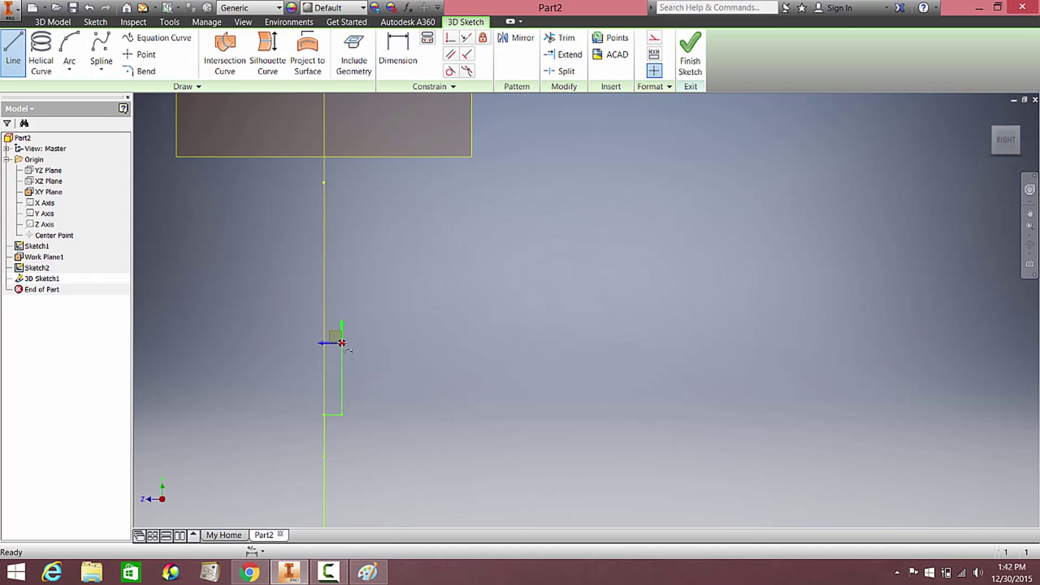
{"action": "scroll", "coordinate": [502, 279], "scroll_direction": "up", "scroll_amount": 5}
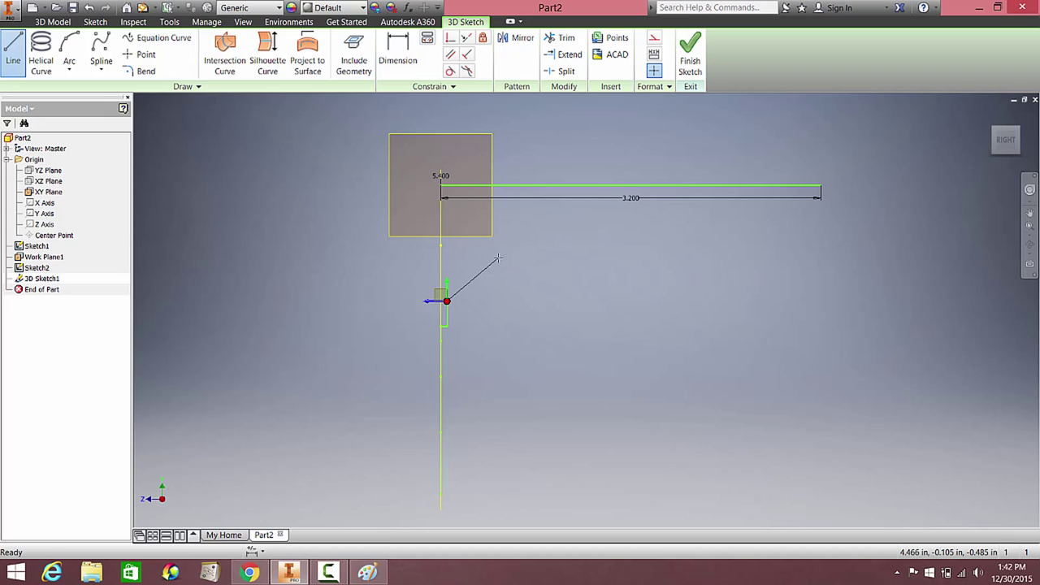
{"action": "left_click", "coordinate": [498, 257]}
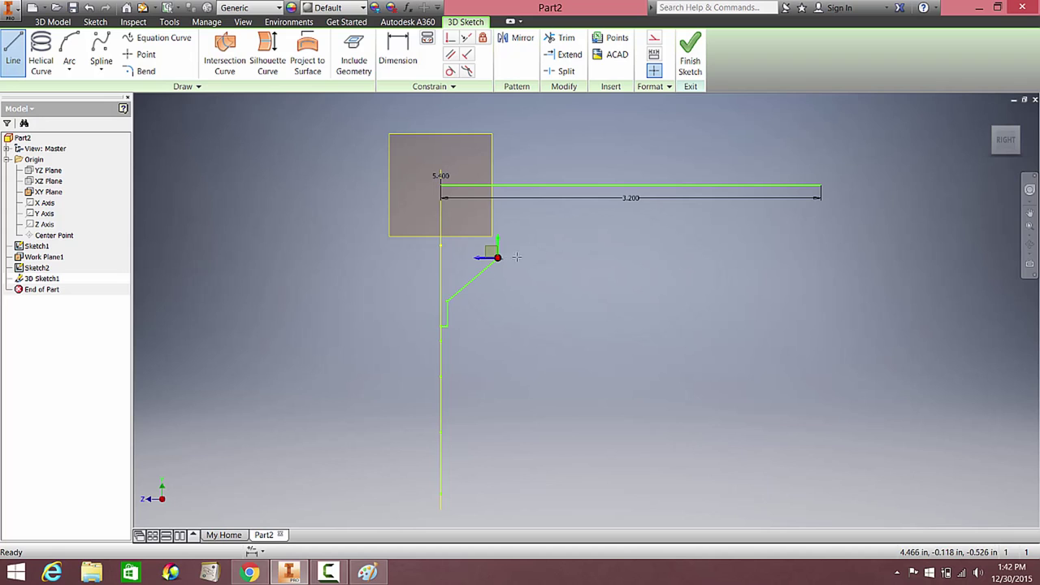
{"action": "left_click", "coordinate": [585, 284]}
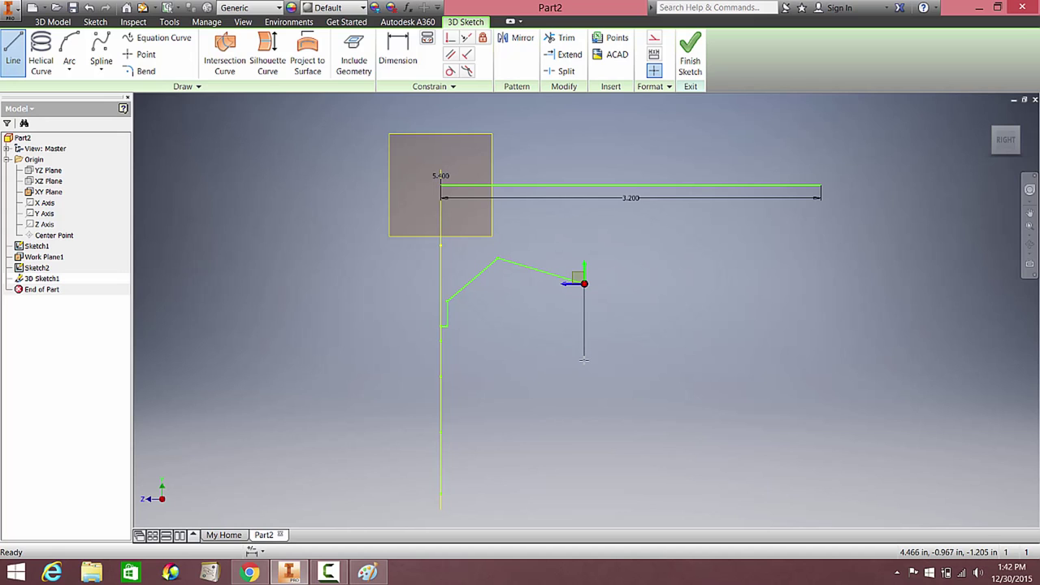
{"action": "scroll", "coordinate": [576, 326], "scroll_direction": "down", "scroll_amount": 3}
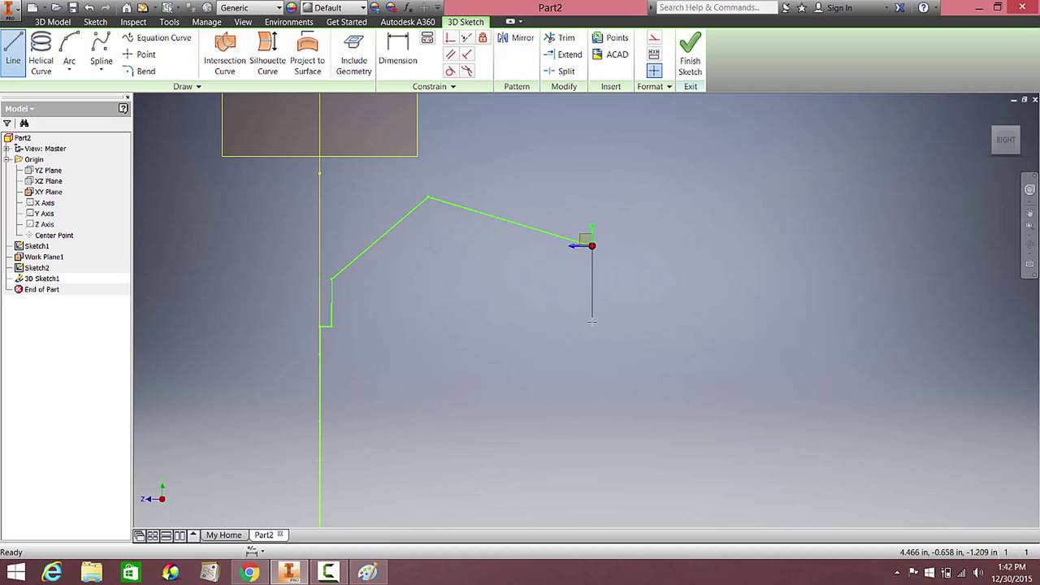
{"action": "left_click", "coordinate": [592, 316]}
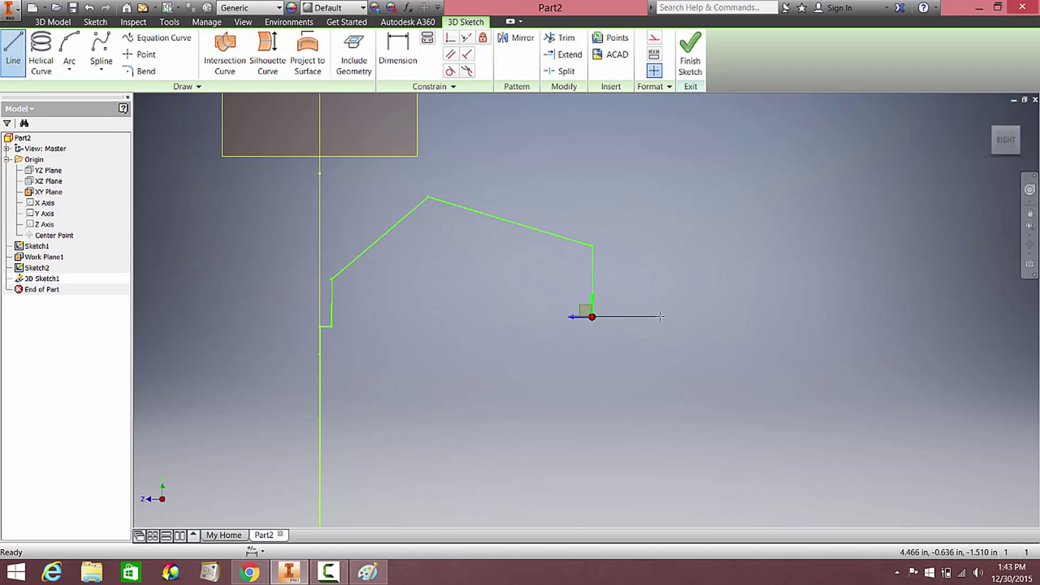
{"action": "left_click", "coordinate": [660, 316]}
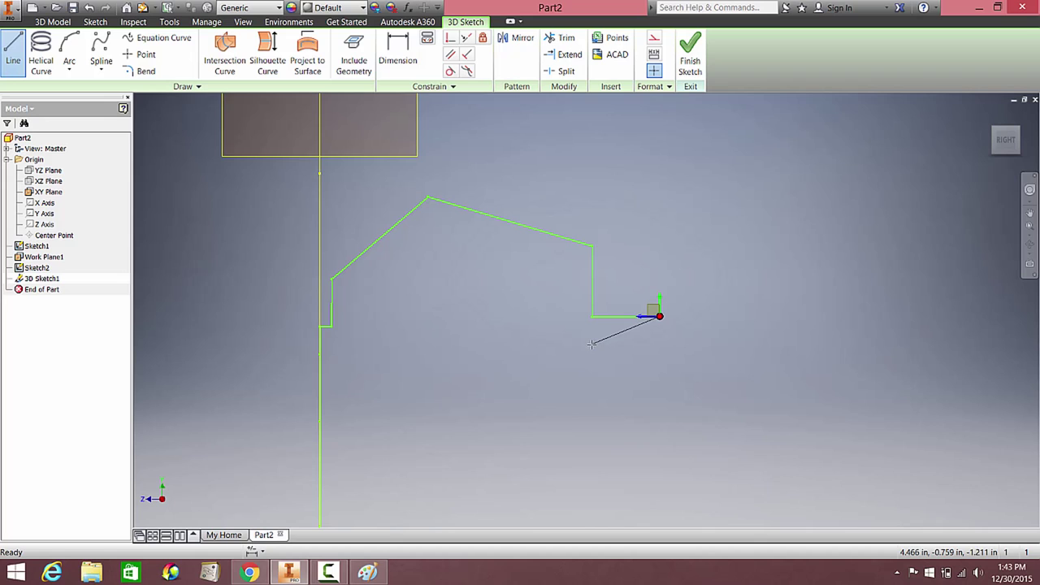
{"action": "key", "text": "Escape"}
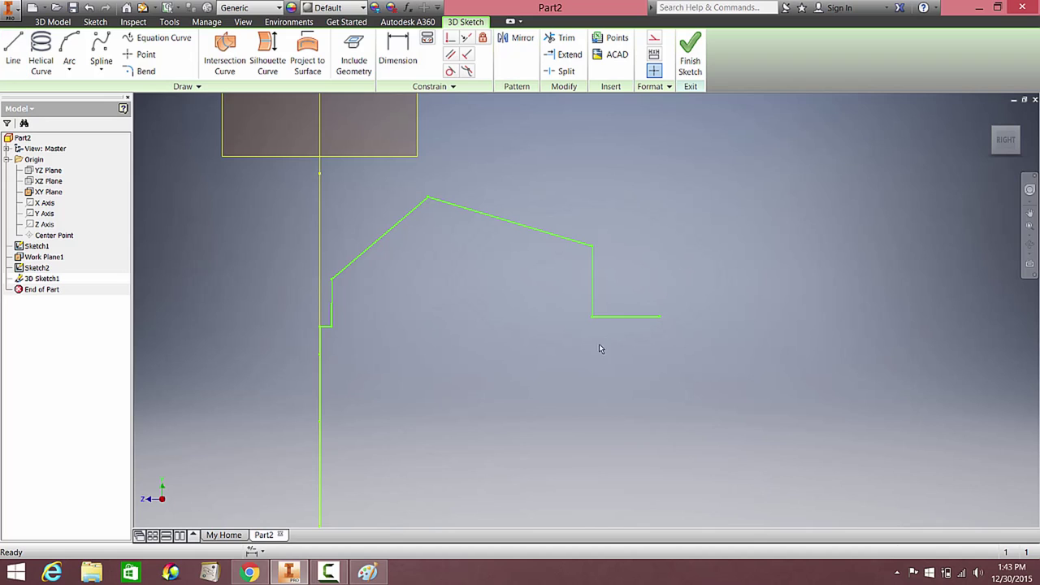
- From the right corner, draw the lower slanted edge and flat bottom, closing at the reference line
{"action": "left_click", "coordinate": [13, 52]}
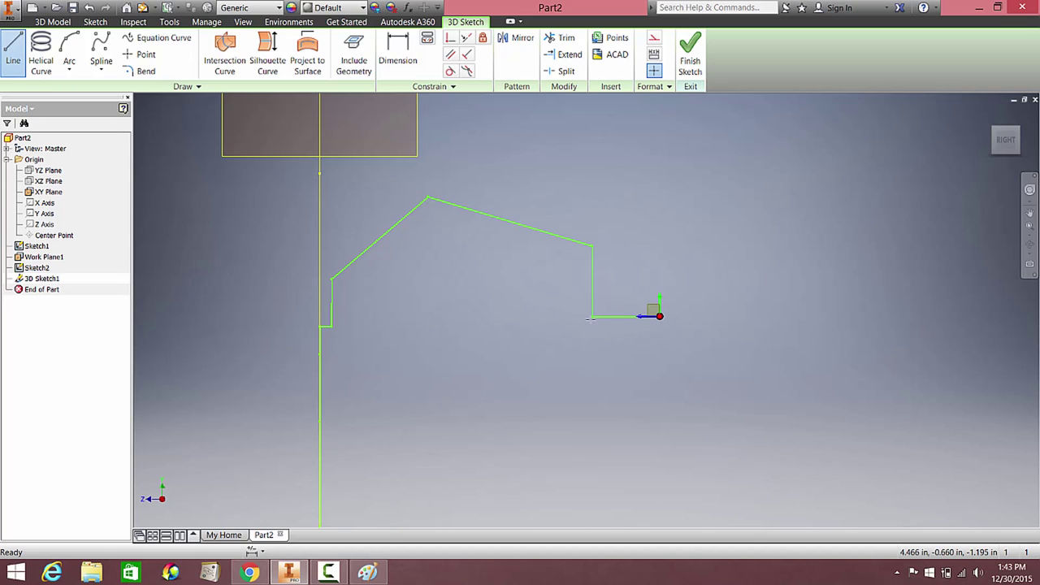
{"action": "left_click", "coordinate": [592, 316]}
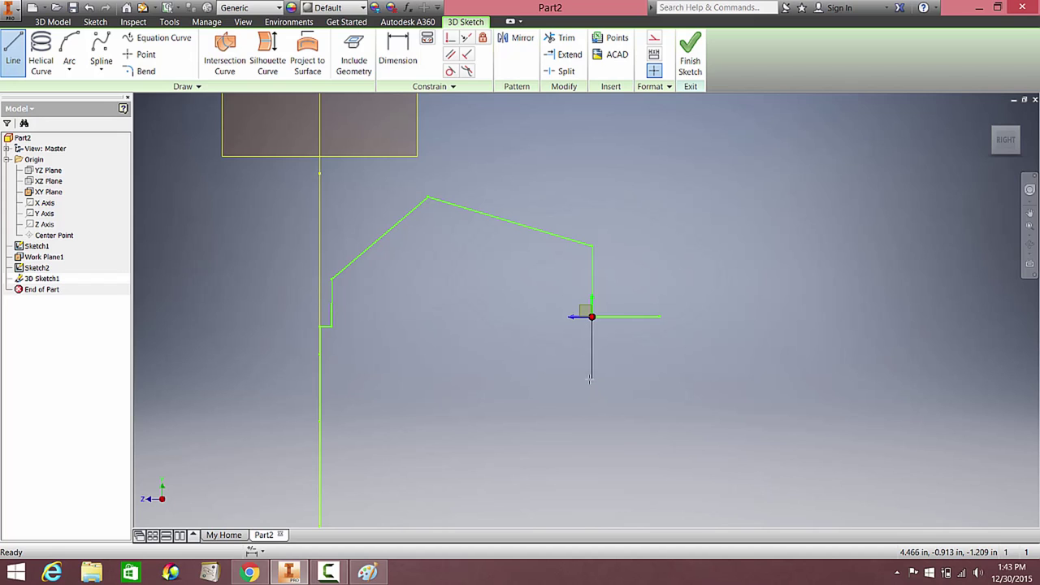
{"action": "left_click", "coordinate": [519, 410]}
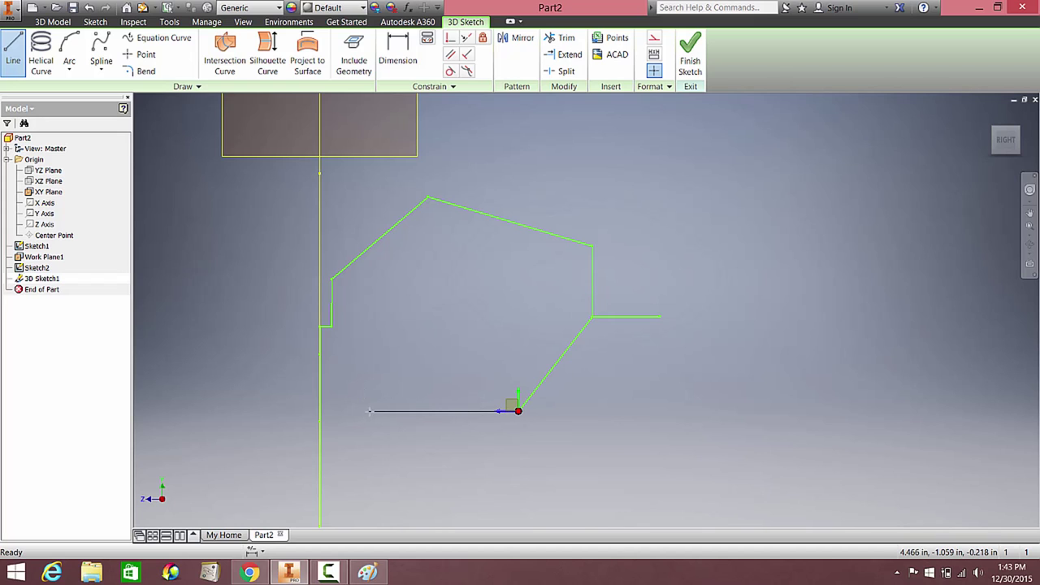
{"action": "left_click", "coordinate": [371, 410]}
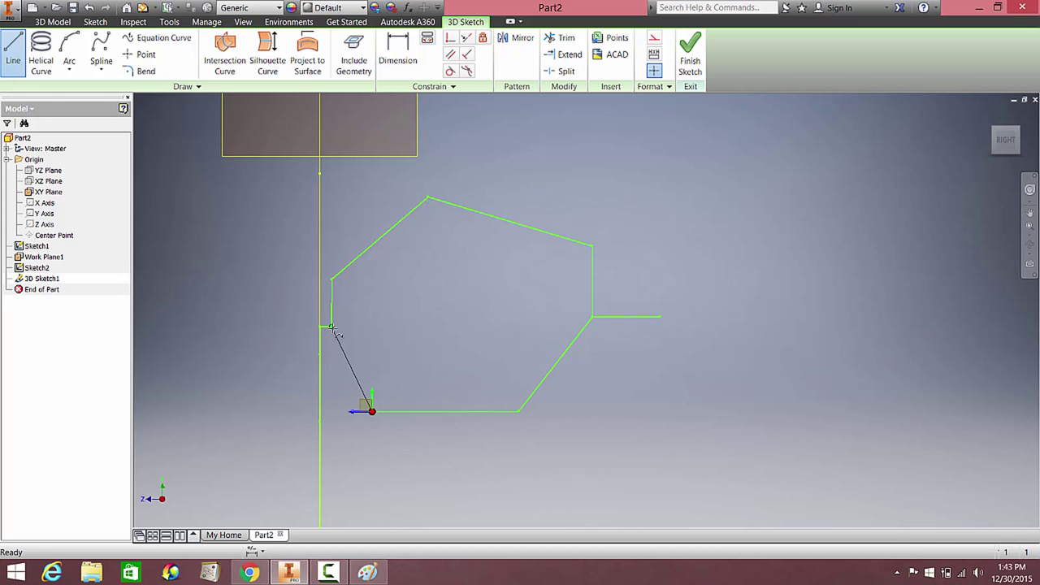
{"action": "left_click", "coordinate": [331, 327]}
{"action": "key", "text": "Escape"}
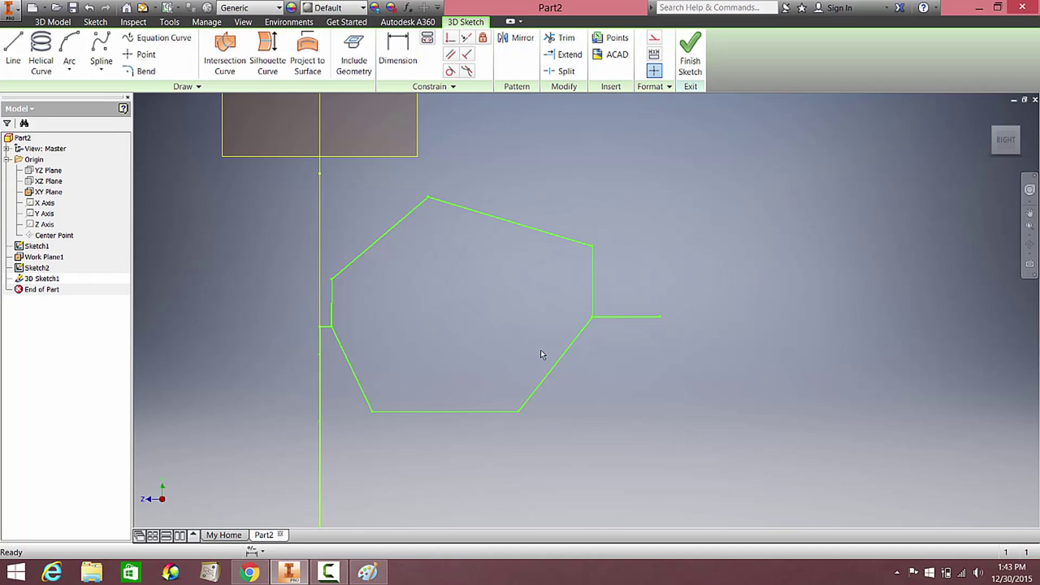
{"action": "scroll", "coordinate": [509, 356], "scroll_direction": "down", "scroll_amount": 3}
- Delete the short stub line off the frame's right corner
{"action": "scroll", "coordinate": [531, 346], "scroll_direction": "up", "scroll_amount": 3}
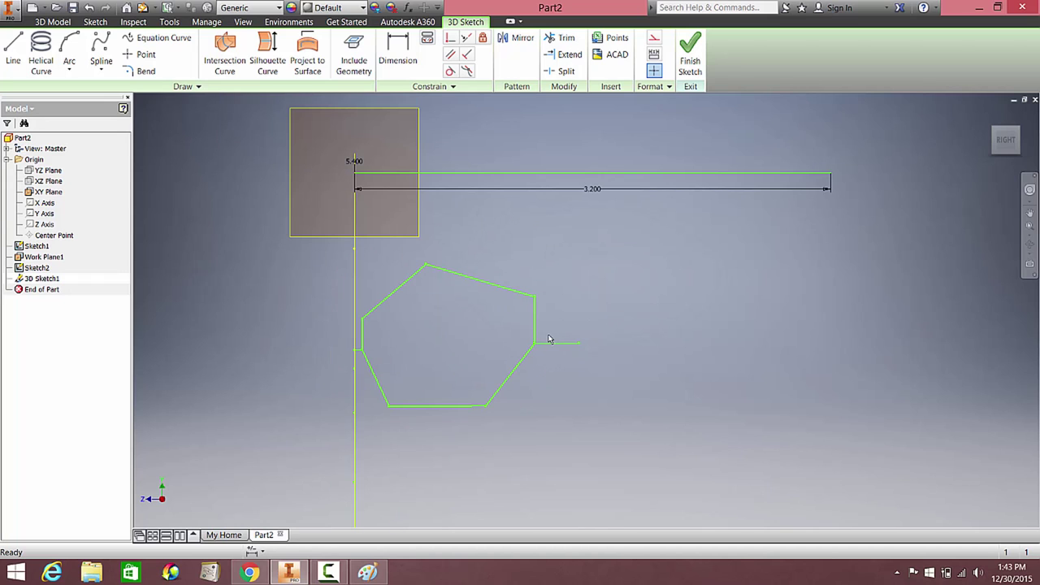
{"action": "scroll", "coordinate": [585, 342], "scroll_direction": "up", "scroll_amount": 3}
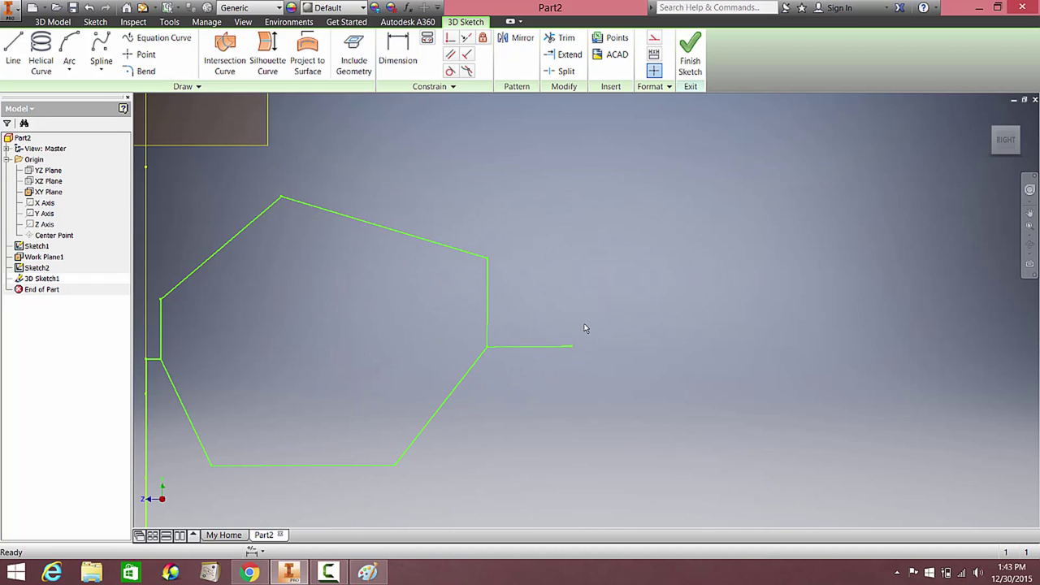
{"action": "scroll", "coordinate": [584, 326], "scroll_direction": "down", "scroll_amount": 5}
{"action": "middle_click_drag", "start_coordinate": [578, 328], "coordinate": [459, 359]}
{"action": "scroll", "coordinate": [458, 359], "scroll_direction": "up", "scroll_amount": 3}
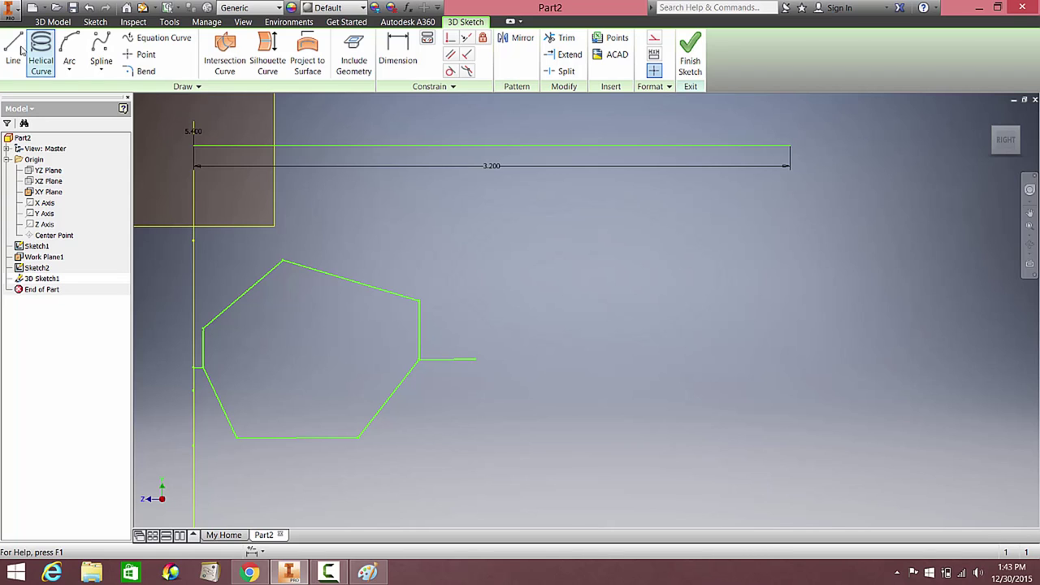
{"action": "left_click", "coordinate": [443, 358]}
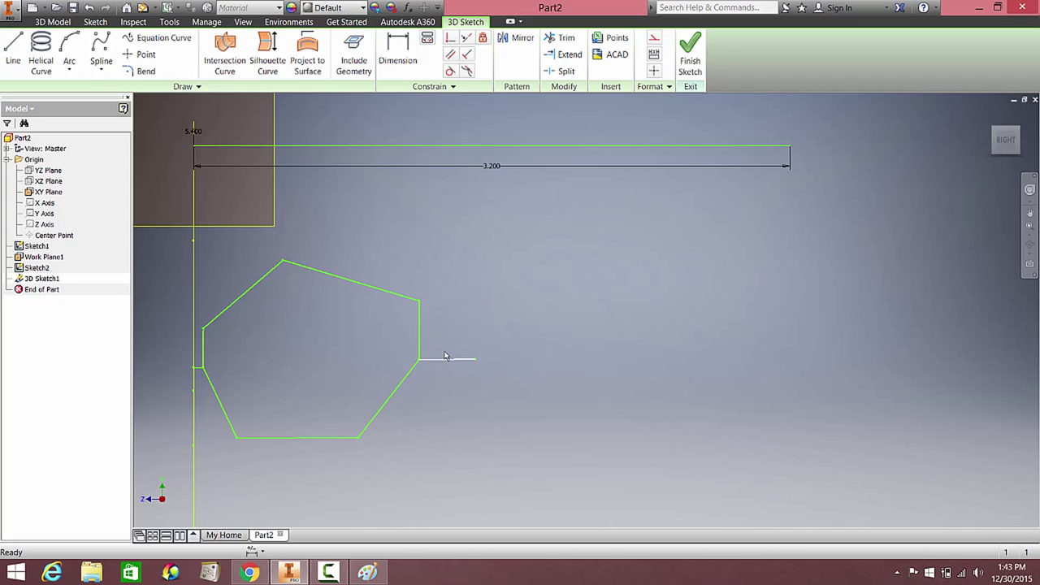
{"action": "key", "text": "Delete"}
- Draw a curved nose-bridge arc from the frame's right corner up and to the right
{"action": "left_click", "coordinate": [69, 53]}
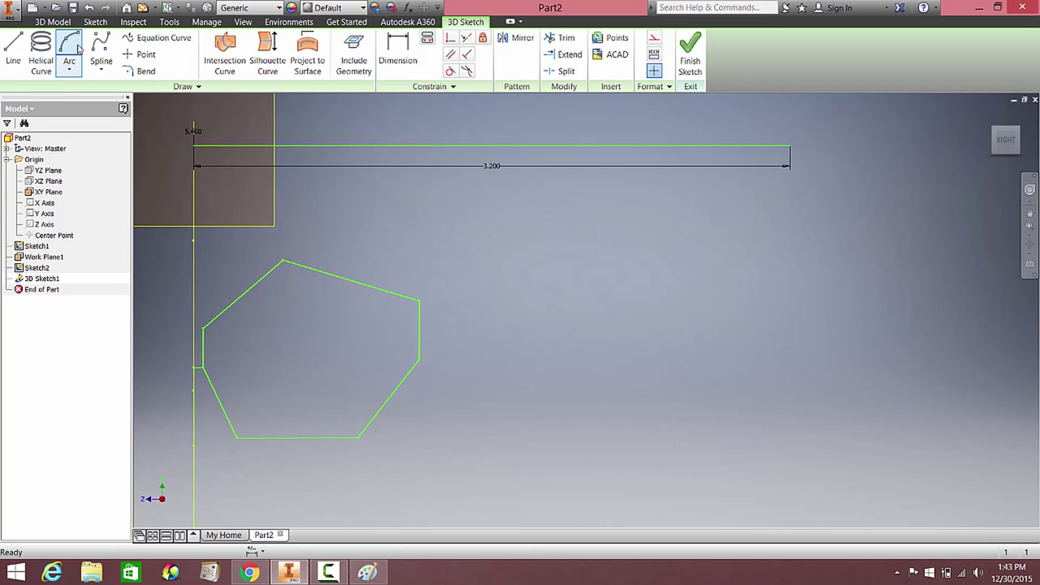
{"action": "left_click", "coordinate": [419, 359]}
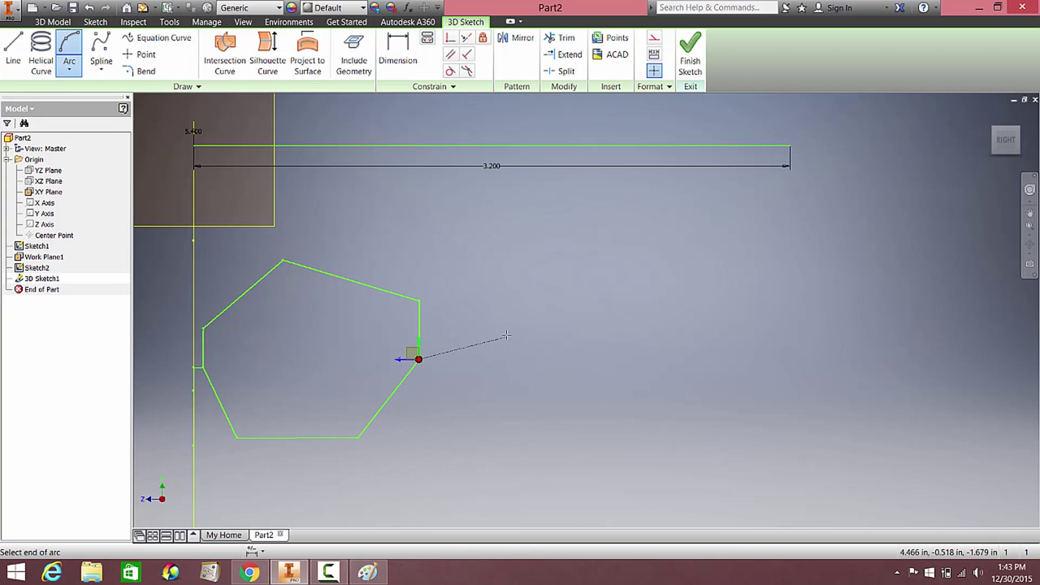
{"action": "left_click", "coordinate": [503, 335]}
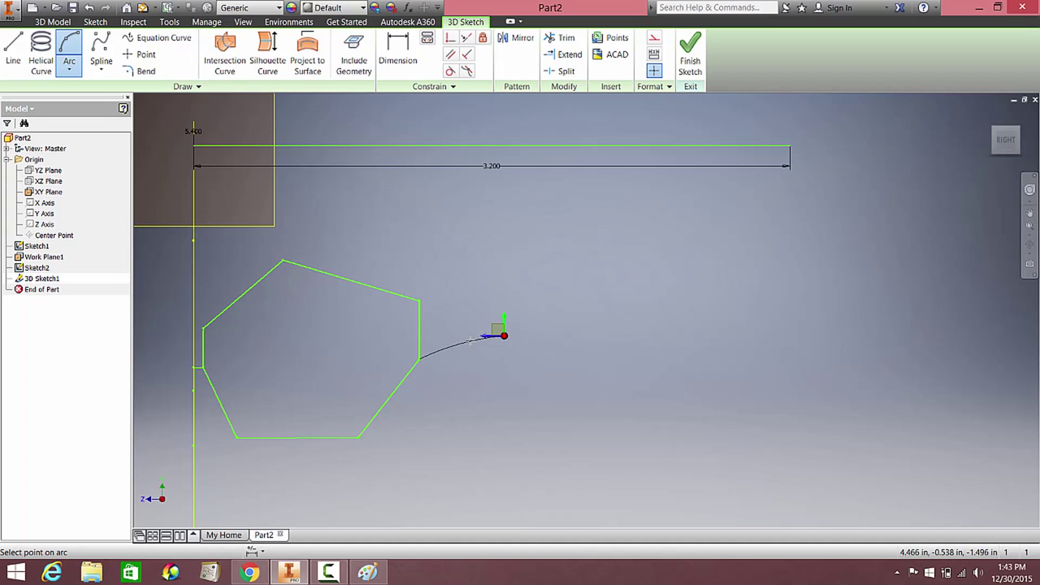
{"action": "left_click", "coordinate": [461, 340]}
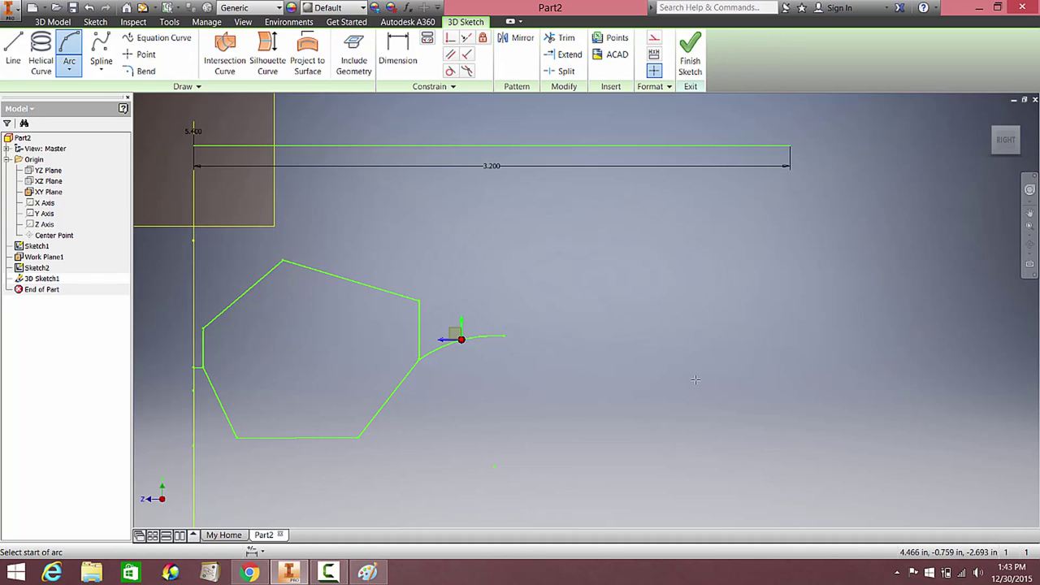
- Orbit the model for an angled, in-depth view of the sketch
{"action": "scroll", "coordinate": [638, 317], "scroll_direction": "down", "scroll_amount": 5}
{"action": "mouse_move", "coordinate": [634, 330]}
{"action": "middle_mouse_down", "text": "shift"}
{"action": "mouse_move", "coordinate": [661, 365]}
{"action": "mouse_move", "coordinate": [620, 388]}
{"action": "mouse_move", "coordinate": [544, 393]}
{"action": "mouse_move", "coordinate": [701, 339]}
{"action": "mouse_move", "coordinate": [291, 353]}
{"action": "middle_mouse_up", "text": "shift"}
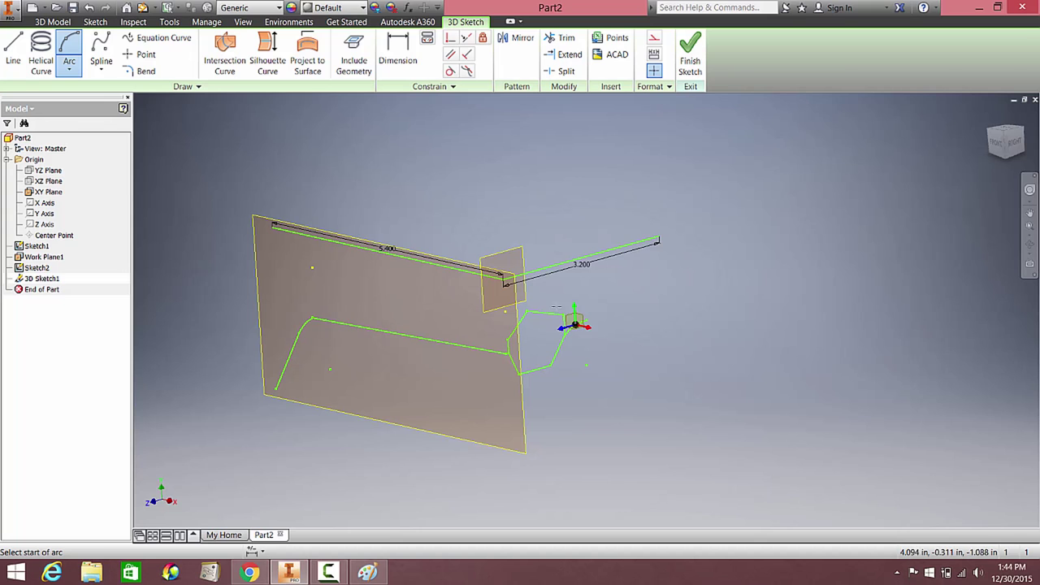
{"action": "mouse_move", "coordinate": [585, 370]}
{"action": "middle_mouse_down", "text": "shift"}
{"action": "mouse_move", "coordinate": [533, 388]}
{"action": "mouse_move", "coordinate": [552, 372]}
{"action": "mouse_move", "coordinate": [573, 380]}
{"action": "mouse_move", "coordinate": [581, 358]}
{"action": "mouse_move", "coordinate": [627, 334]}
{"action": "mouse_move", "coordinate": [615, 312]}
{"action": "mouse_move", "coordinate": [587, 312]}
{"action": "mouse_move", "coordinate": [553, 395]}
{"action": "mouse_move", "coordinate": [585, 395]}
{"action": "mouse_move", "coordinate": [594, 382]}
{"action": "middle_mouse_up", "text": "shift"}
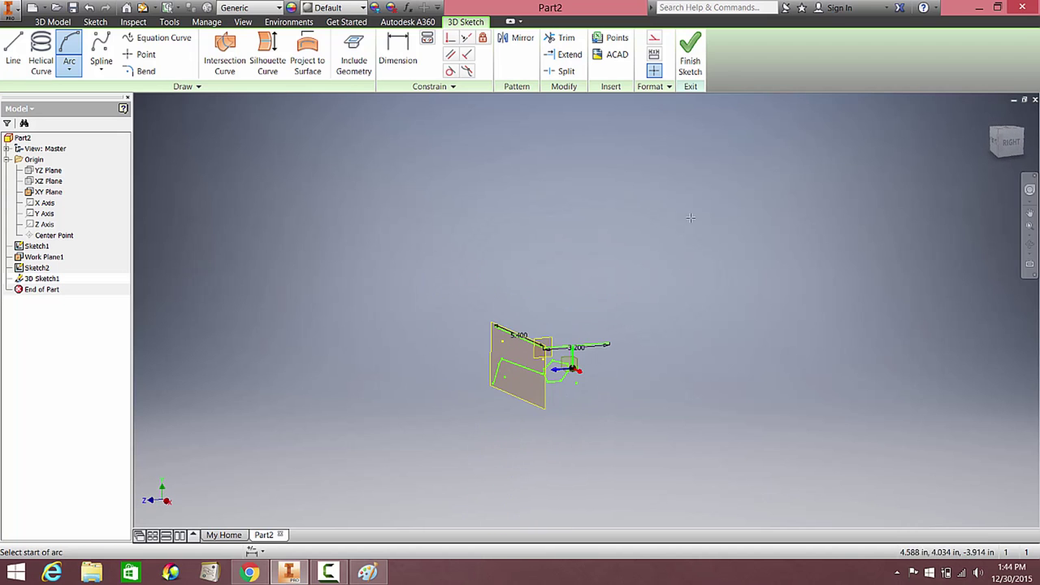
- Finish the 3D sketch and zoom in on the lens frame and nose-bridge arc
{"action": "left_click", "coordinate": [699, 63]}
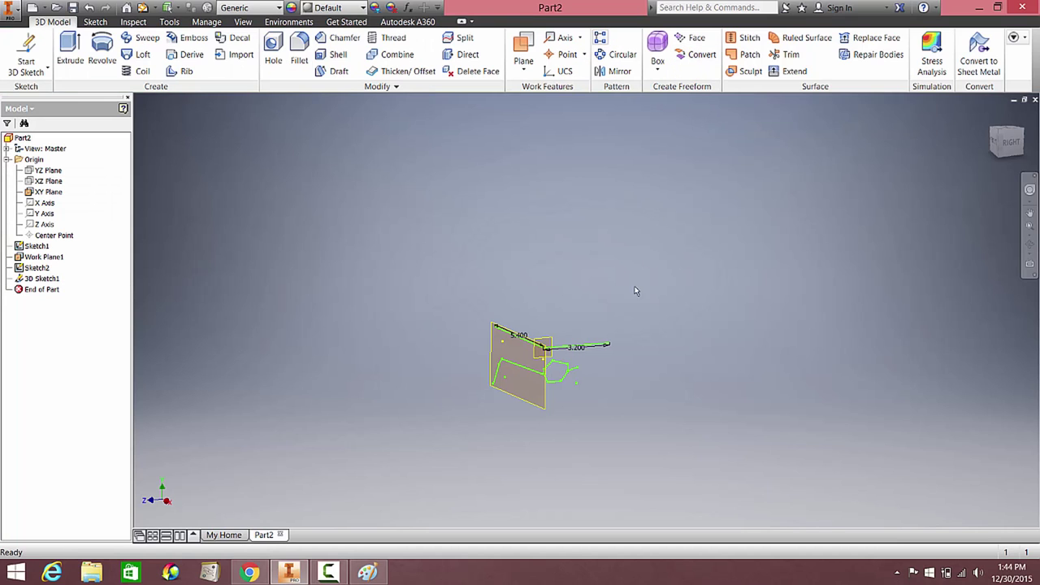
{"action": "scroll", "coordinate": [499, 395], "scroll_direction": "up", "scroll_amount": 3}
{"action": "scroll", "coordinate": [502, 390], "scroll_direction": "up", "scroll_amount": 1}
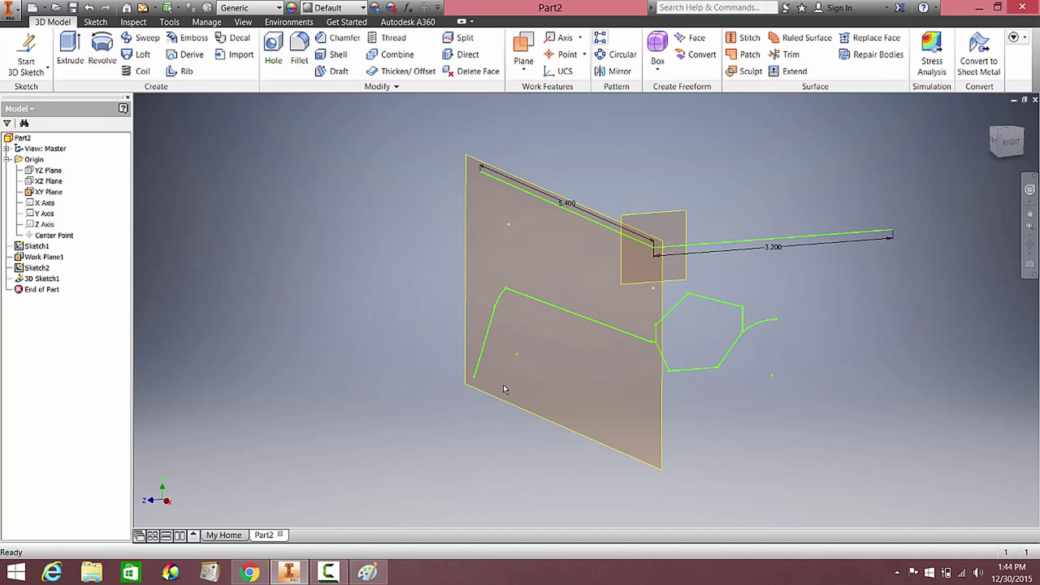
{"action": "scroll", "coordinate": [508, 389], "scroll_direction": "up", "scroll_amount": 2}
{"action": "scroll", "coordinate": [512, 389], "scroll_direction": "down", "scroll_amount": 2}
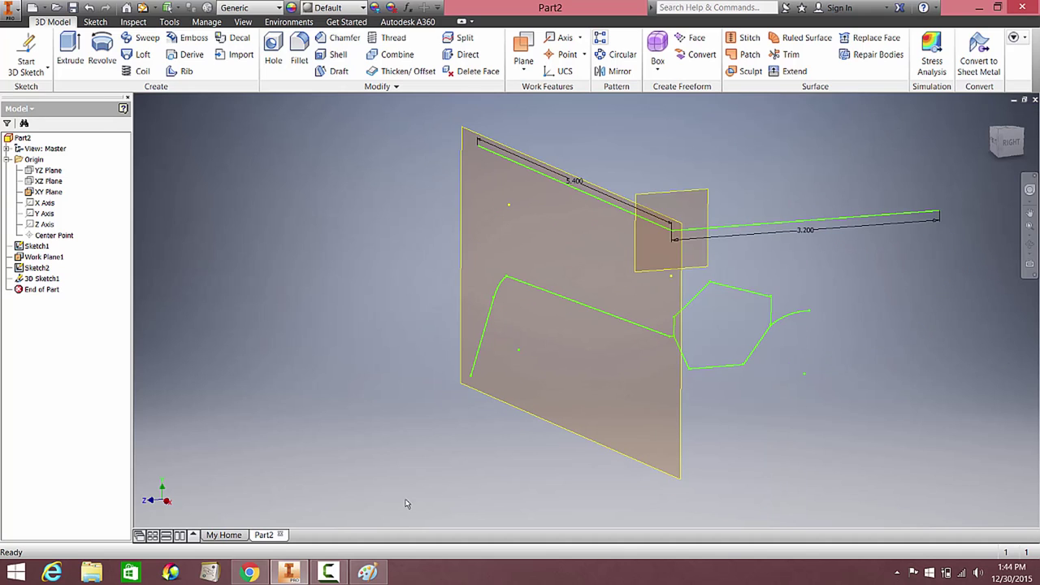